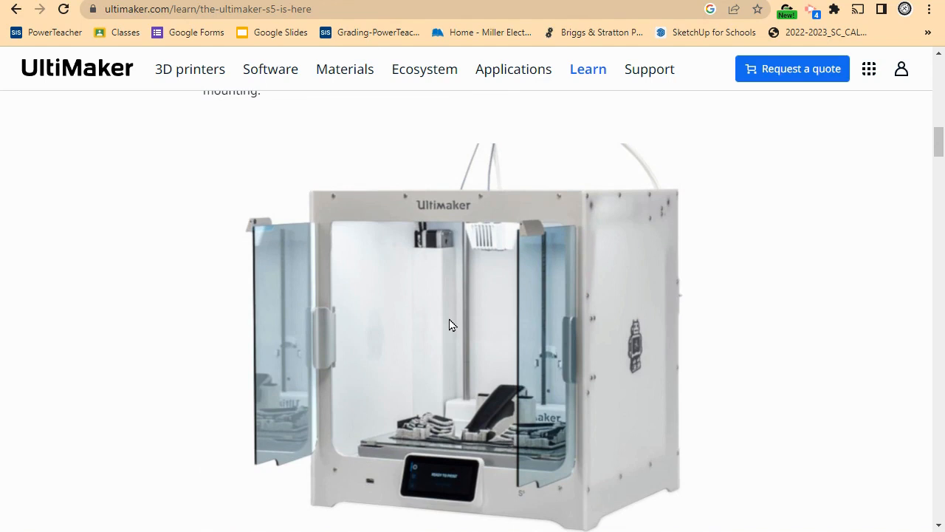
{"action": "scroll", "coordinate": [411, 279], "scroll_direction": "down", "scroll_amount": 1}
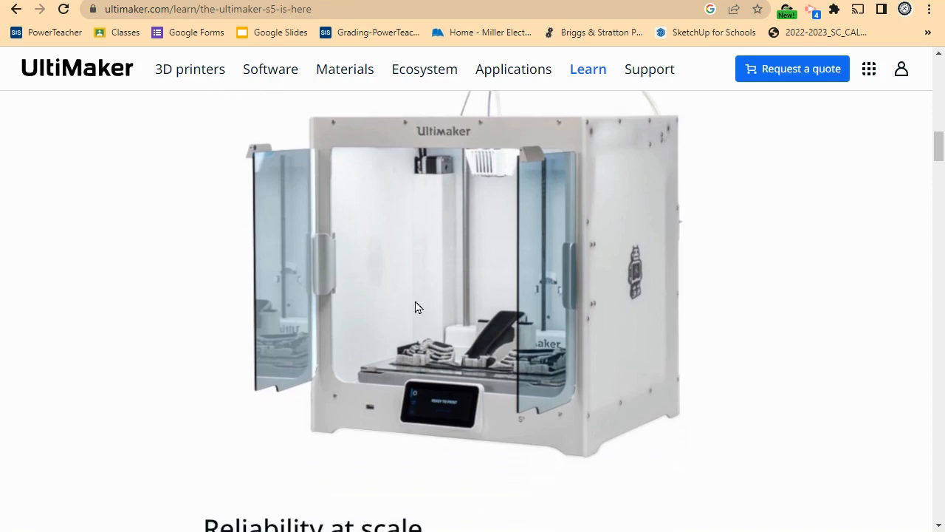
{"action": "scroll", "coordinate": [427, 224], "scroll_direction": "down", "scroll_amount": 2}
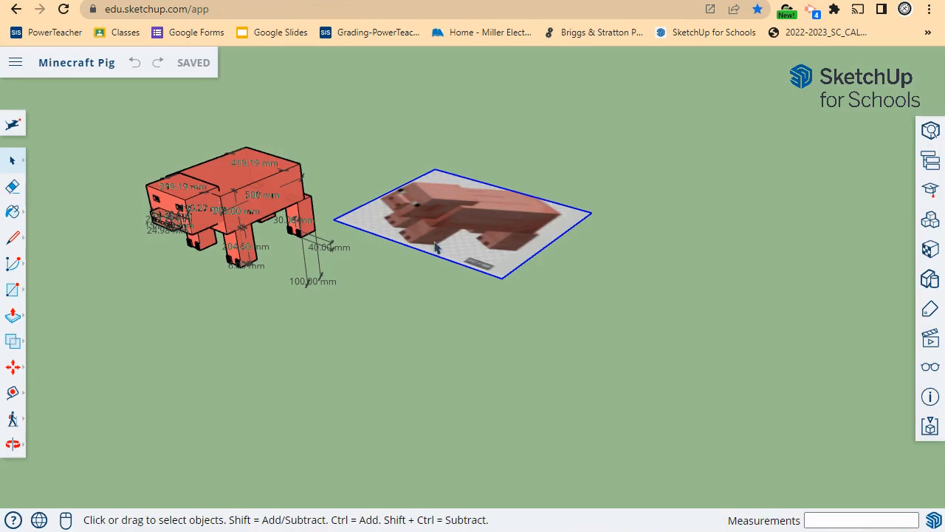
Delete the pig reference image lying on the ground beside the model
{"action": "mouse_move", "coordinate": [438, 248]}
{"action": "middle_mouse_down"}
{"action": "mouse_move", "coordinate": [280, 177]}
{"action": "mouse_move", "coordinate": [181, 153]}
{"action": "mouse_move", "coordinate": [302, 217]}
{"action": "mouse_move", "coordinate": [532, 301]}
{"action": "mouse_move", "coordinate": [318, 310]}
{"action": "mouse_move", "coordinate": [291, 214]}
{"action": "mouse_move", "coordinate": [410, 275]}
{"action": "mouse_move", "coordinate": [408, 289]}
{"action": "middle_mouse_up"}
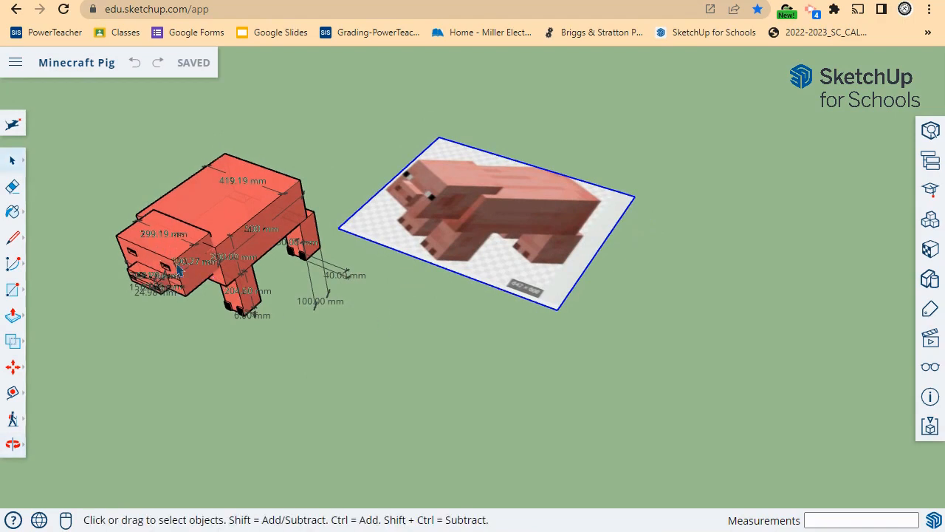
{"action": "middle_click_drag", "start_coordinate": [329, 320], "coordinate": [357, 207]}
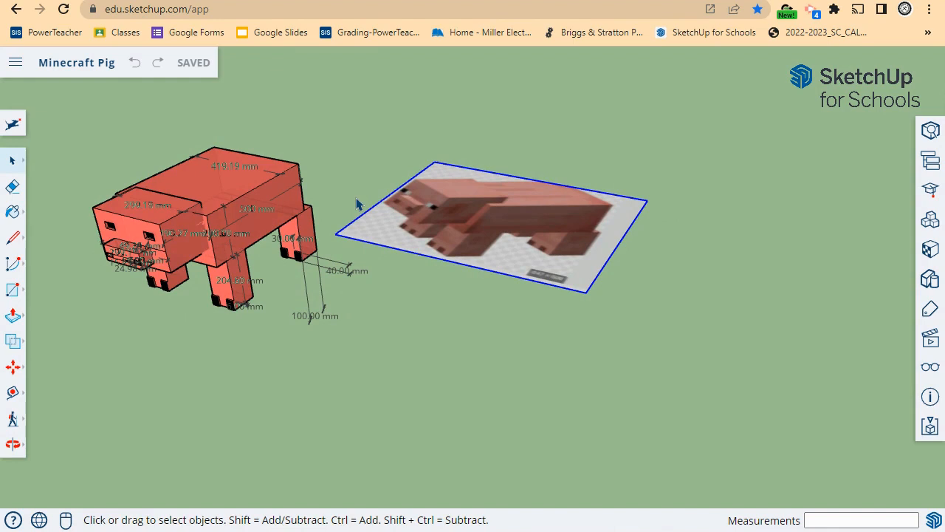
{"action": "scroll", "coordinate": [373, 200], "scroll_direction": "down", "scroll_amount": 2}
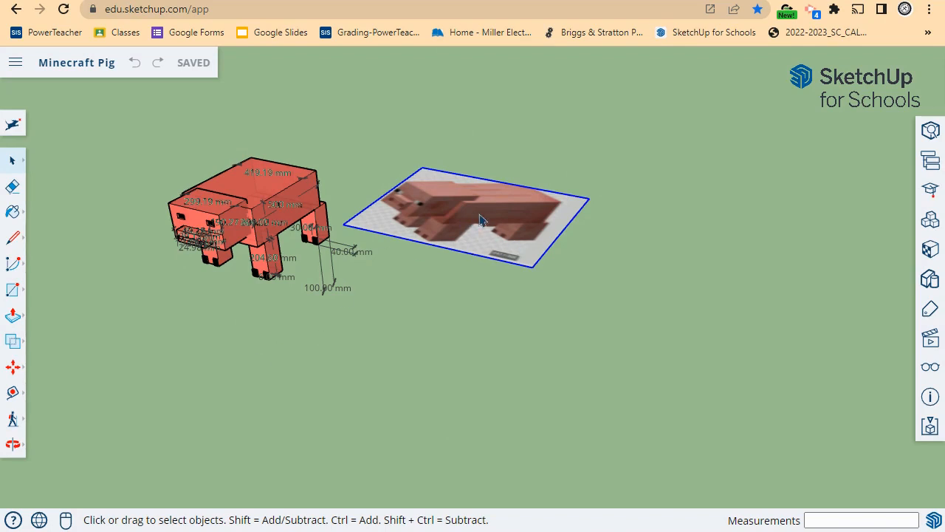
{"action": "key", "text": "Delete"}
Draw a 300 by 300 mm square on the ground next to the pig
{"action": "scroll", "coordinate": [190, 264], "scroll_direction": "up", "scroll_amount": 2}
{"action": "middle_click_drag", "start_coordinate": [243, 233], "coordinate": [679, 183]}
{"action": "scroll", "coordinate": [650, 205], "scroll_direction": "down", "scroll_amount": 4}
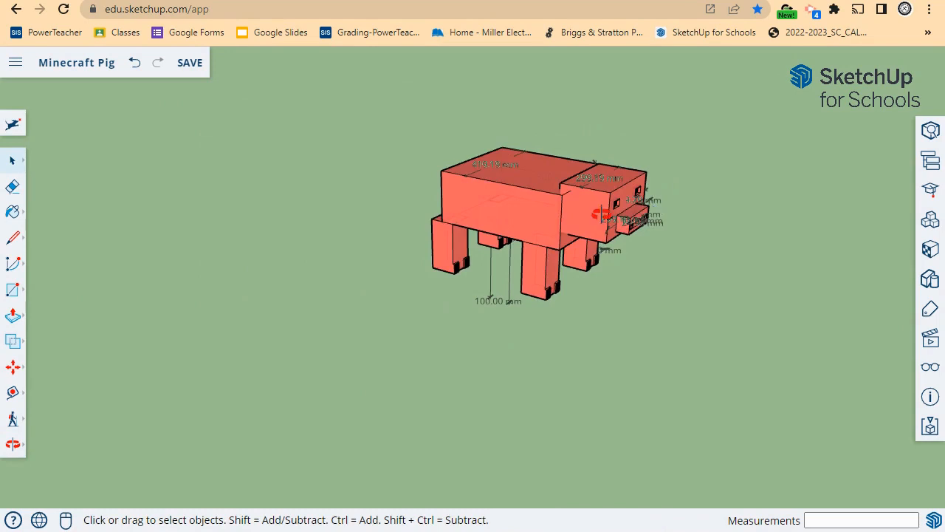
{"action": "middle_click_drag", "start_coordinate": [602, 214], "coordinate": [85, 224]}
{"action": "scroll", "coordinate": [308, 254], "scroll_direction": "down", "scroll_amount": 2}
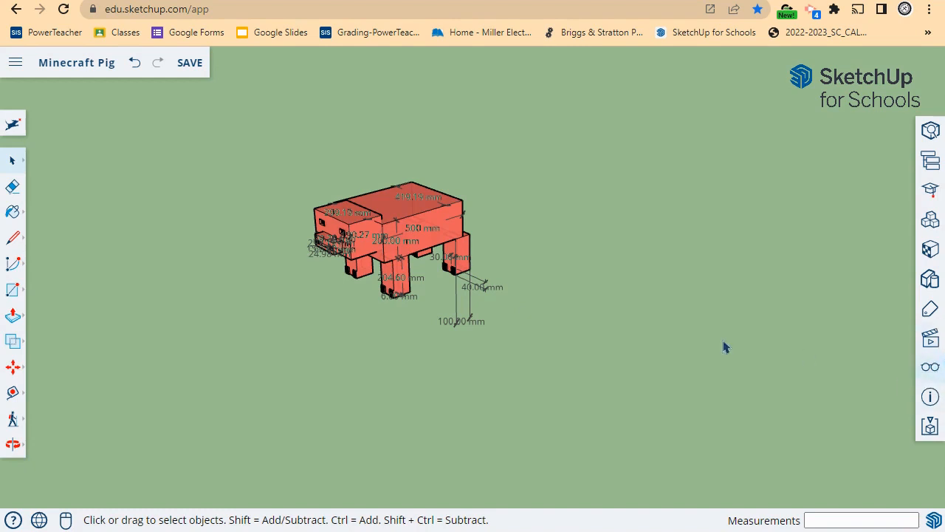
{"action": "key", "text": "r"}
{"action": "left_click", "coordinate": [547, 351]}
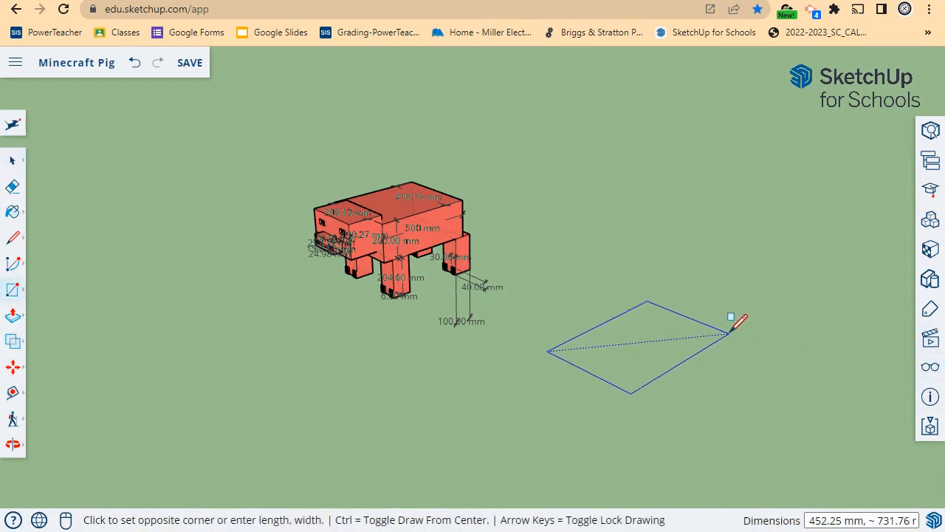
{"action": "type", "text": "300,300"}
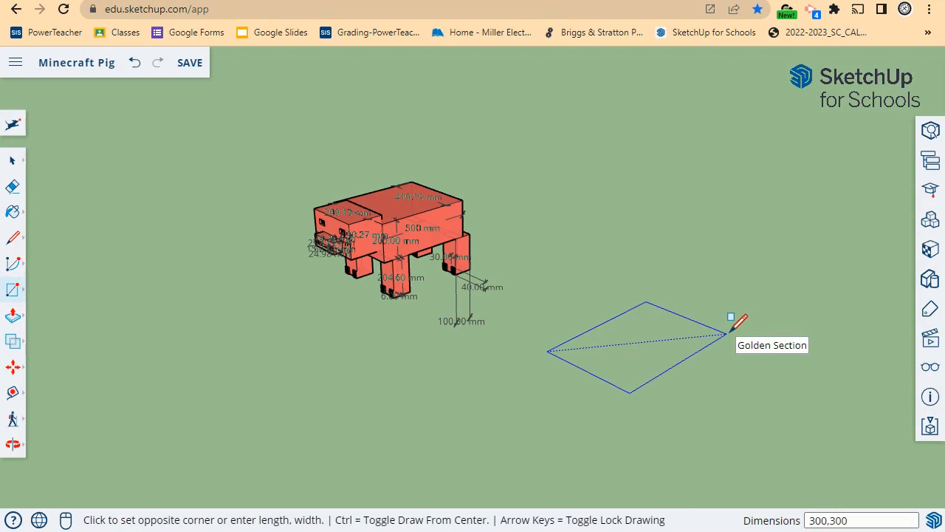
{"action": "key", "text": "Return"}
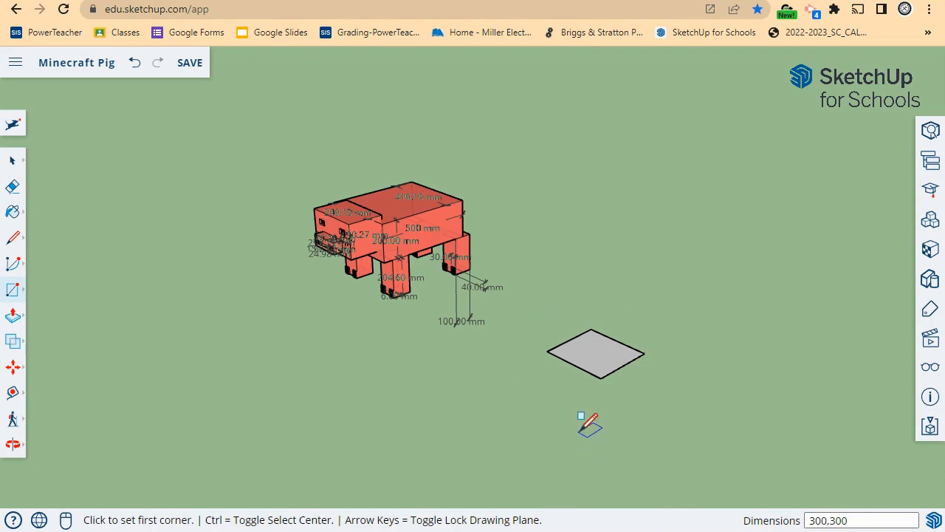
{"action": "left_click", "coordinate": [441, 1]}
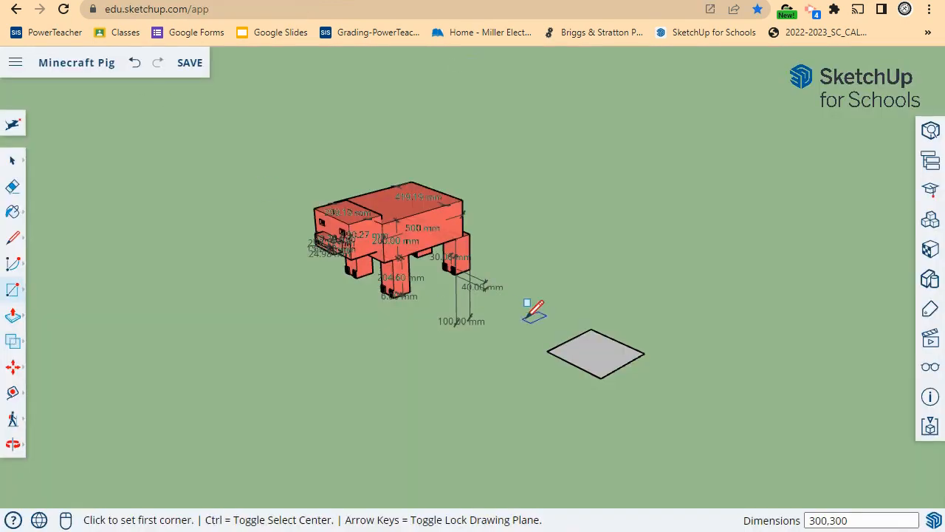
Scale the pig group down uniformly to a body width of about 54 mm
{"action": "key", "text": "space"}
{"action": "left_click", "coordinate": [401, 254]}
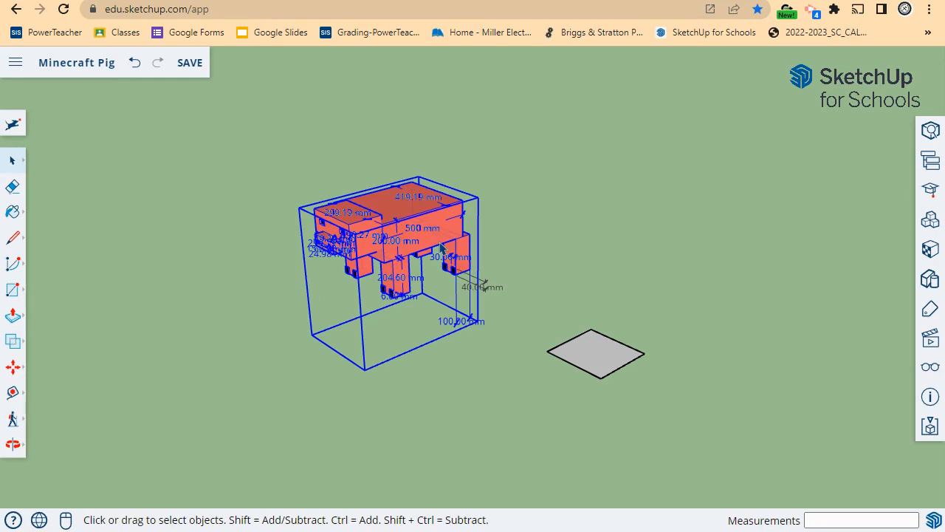
{"action": "key", "text": "s"}
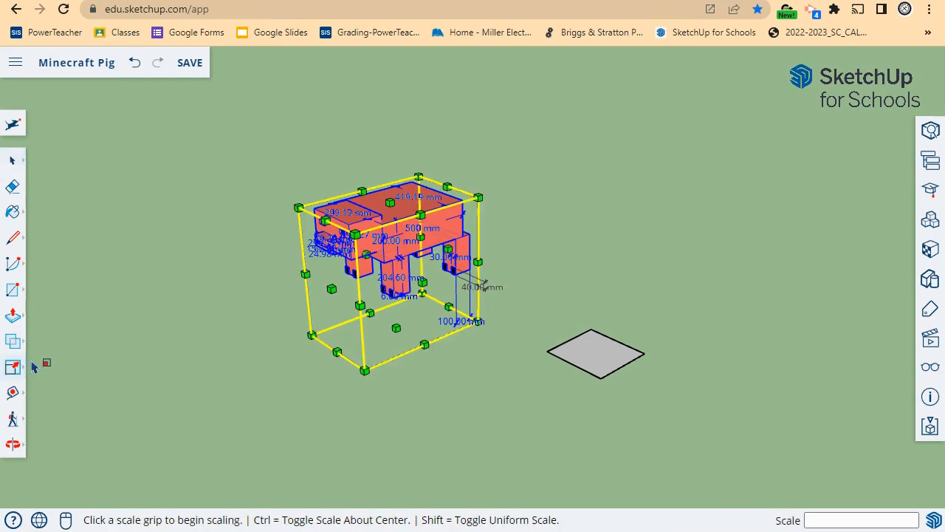
{"action": "mouse_move", "coordinate": [19, 370]}
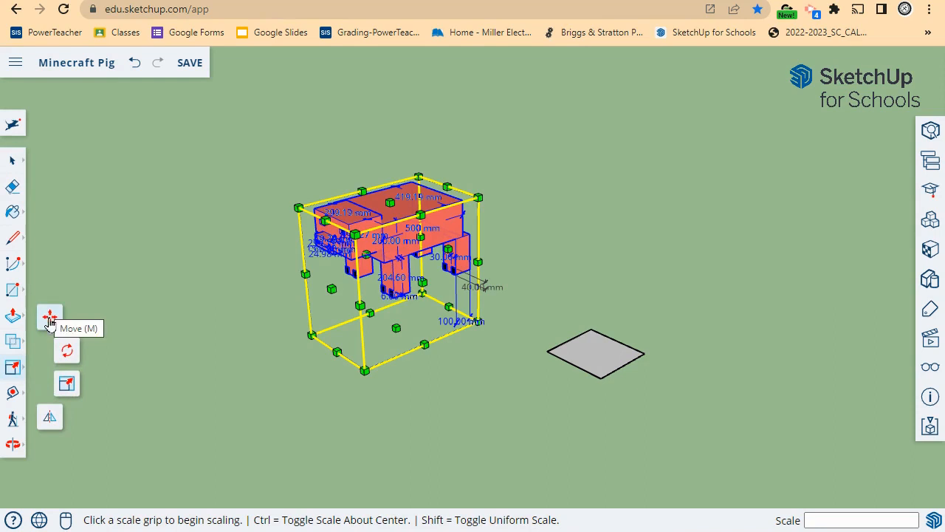
{"action": "left_click", "coordinate": [299, 207]}
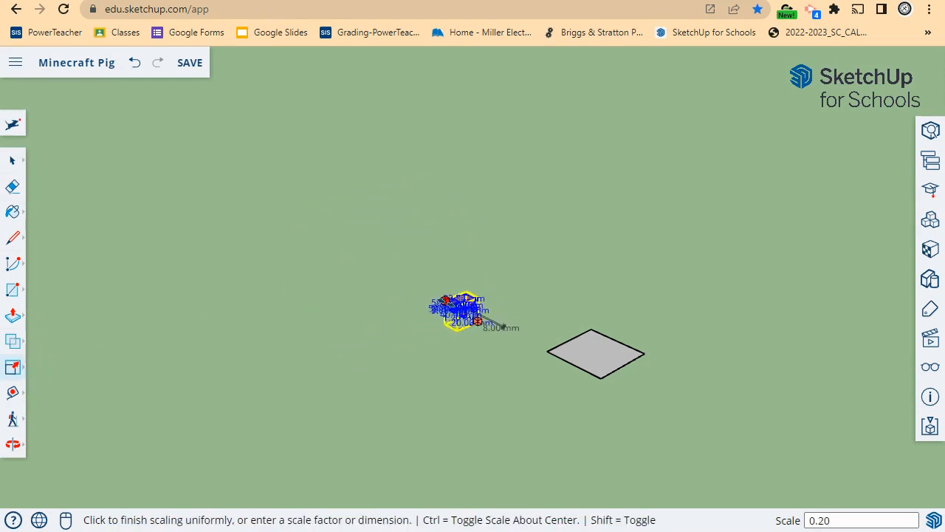
{"action": "left_click", "coordinate": [478, 322]}
{"action": "key", "text": "space"}
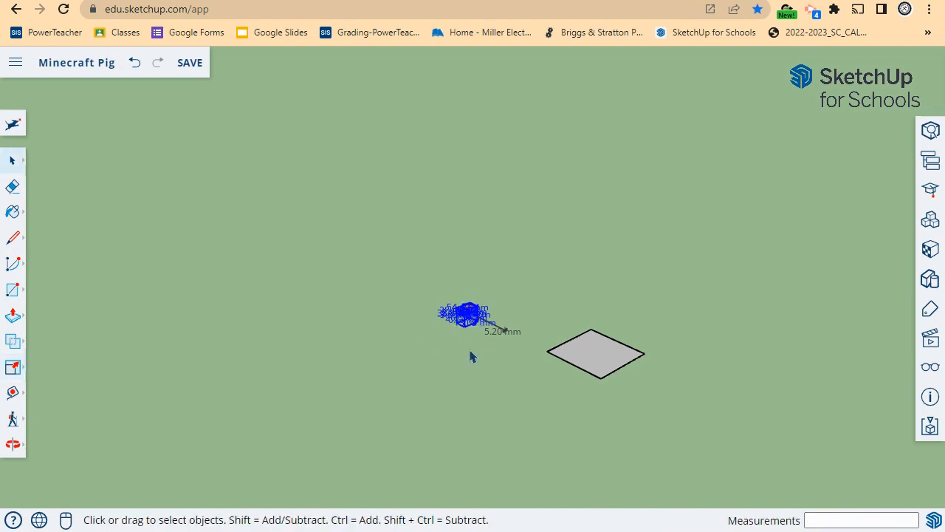
Move the scaled pig group onto the gray square
{"action": "scroll", "coordinate": [475, 349], "scroll_direction": "up", "scroll_amount": 4}
{"action": "scroll", "coordinate": [475, 306], "scroll_direction": "up", "scroll_amount": 2}
{"action": "scroll", "coordinate": [477, 295], "scroll_direction": "down", "scroll_amount": 1}
{"action": "left_click", "coordinate": [475, 273]}
{"action": "scroll", "coordinate": [476, 273], "scroll_direction": "down", "scroll_amount": 4}
{"action": "key", "text": "m"}
{"action": "left_click", "coordinate": [455, 305]}
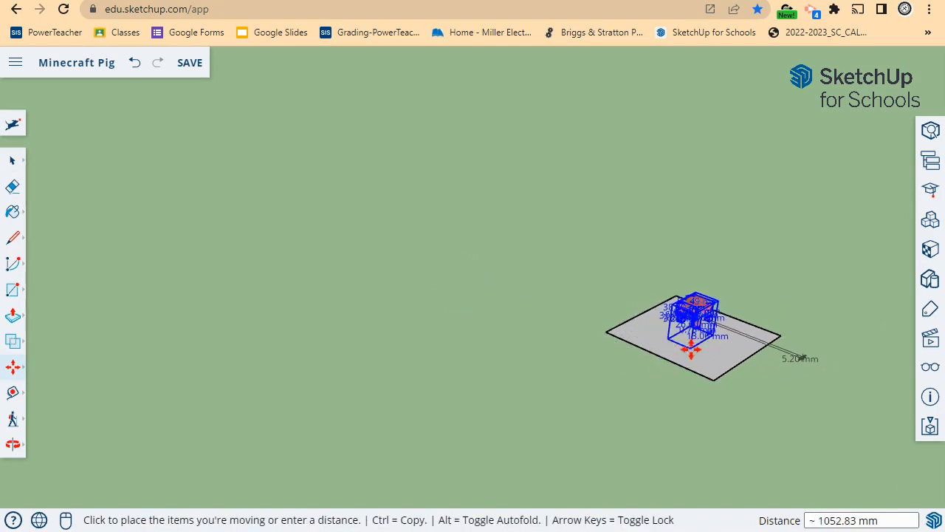
{"action": "left_click", "coordinate": [691, 350]}
Lower the pig group about 38 mm so its feet meet the gray square
{"action": "scroll", "coordinate": [743, 323], "scroll_direction": "up", "scroll_amount": 3}
{"action": "middle_click_drag", "start_coordinate": [743, 323], "coordinate": [574, 232]}
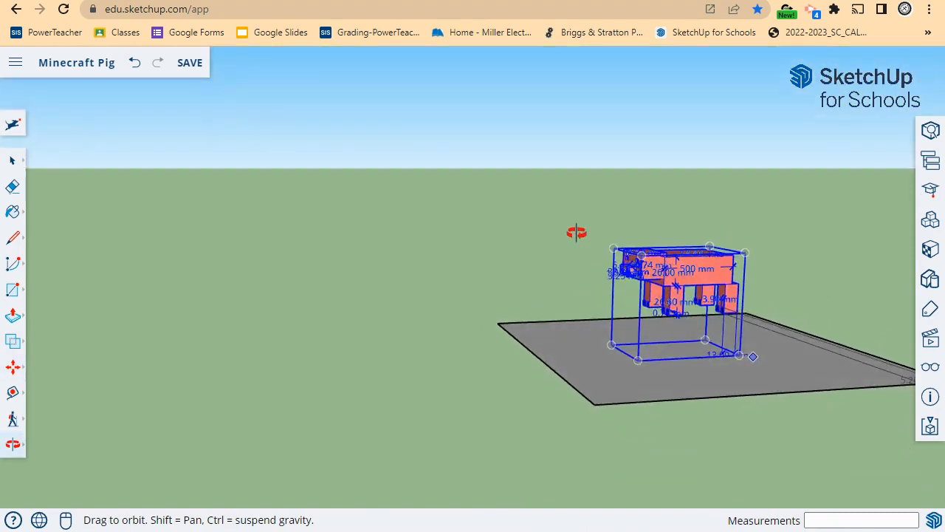
{"action": "scroll", "coordinate": [678, 328], "scroll_direction": "up", "scroll_amount": 5}
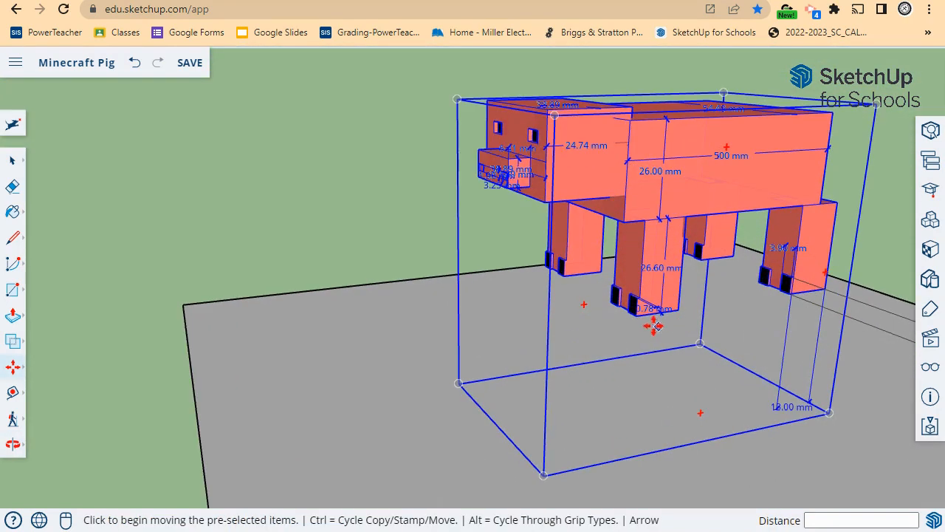
{"action": "left_click", "coordinate": [636, 308]}
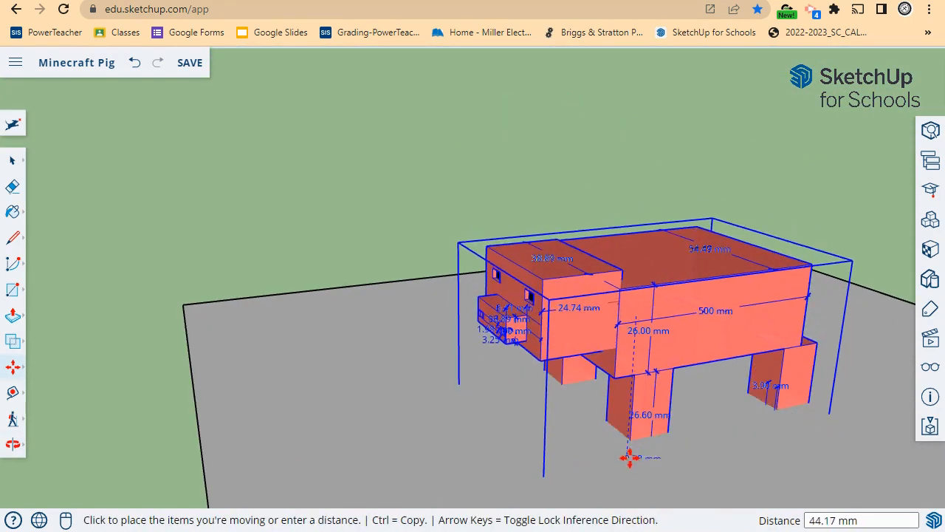
{"action": "left_click", "coordinate": [627, 440]}
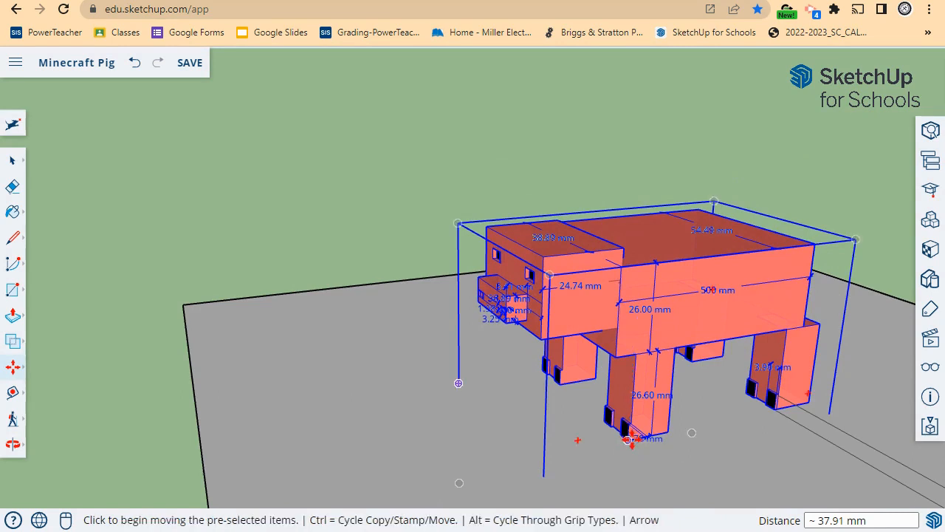
Scale the pig group down uniformly again to a body width of about 41 mm
{"action": "scroll", "coordinate": [627, 440], "scroll_direction": "down", "scroll_amount": 3}
{"action": "middle_click_drag", "start_coordinate": [631, 436], "coordinate": [643, 404]}
{"action": "scroll", "coordinate": [679, 426], "scroll_direction": "down", "scroll_amount": 2}
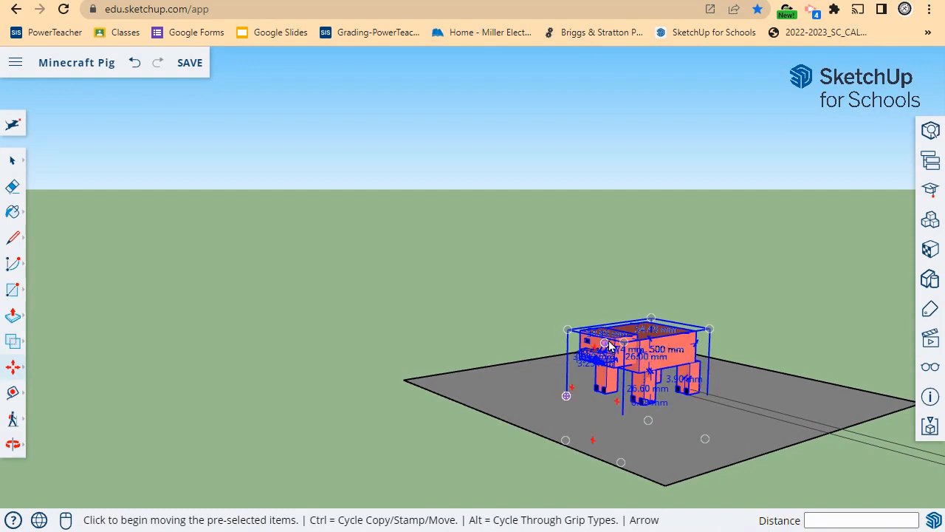
{"action": "key", "text": "s"}
{"action": "left_click_drag", "start_coordinate": [567, 328], "coordinate": [582, 360]}
{"action": "key", "text": "space"}
{"action": "left_click", "coordinate": [418, 332]}
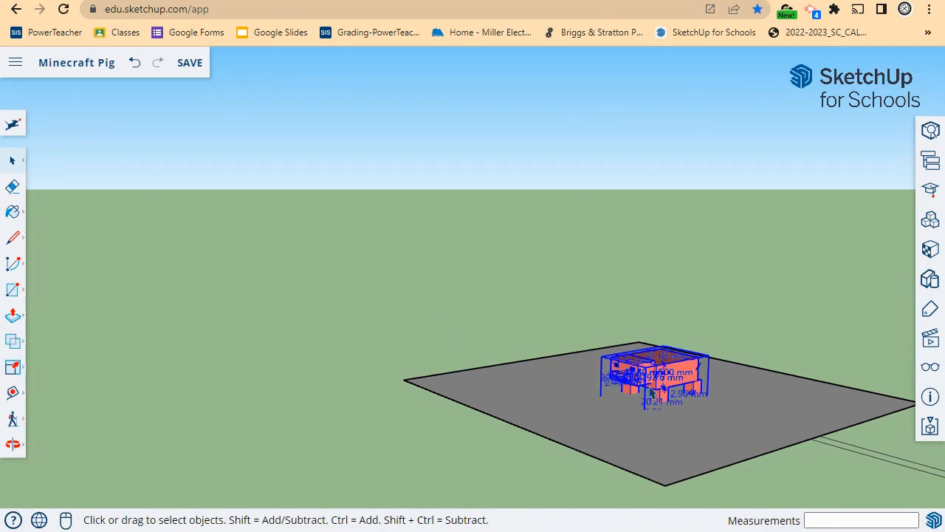
Adjust the pig group's height so its feet rest on the gray square
{"action": "key", "text": "m"}
{"action": "left_click", "coordinate": [601, 403]}
{"action": "left_click", "coordinate": [602, 367]}
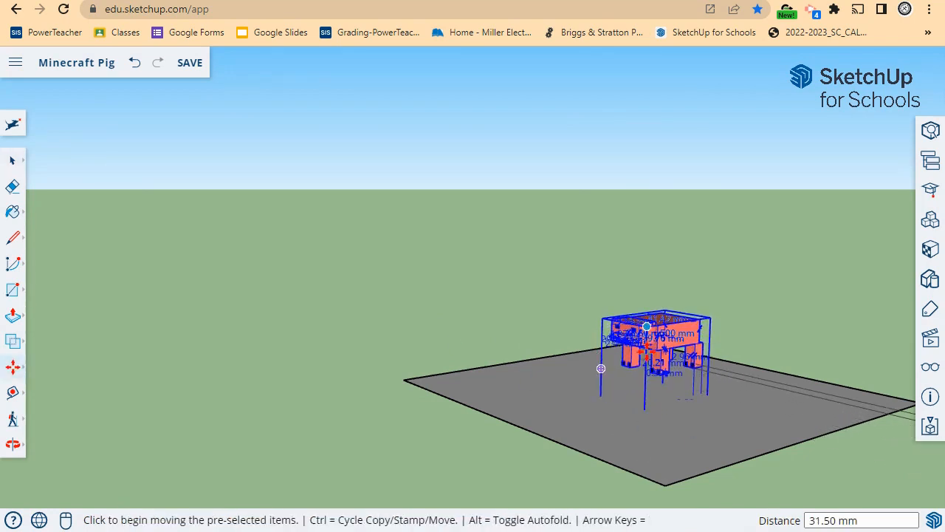
{"action": "left_click", "coordinate": [662, 377]}
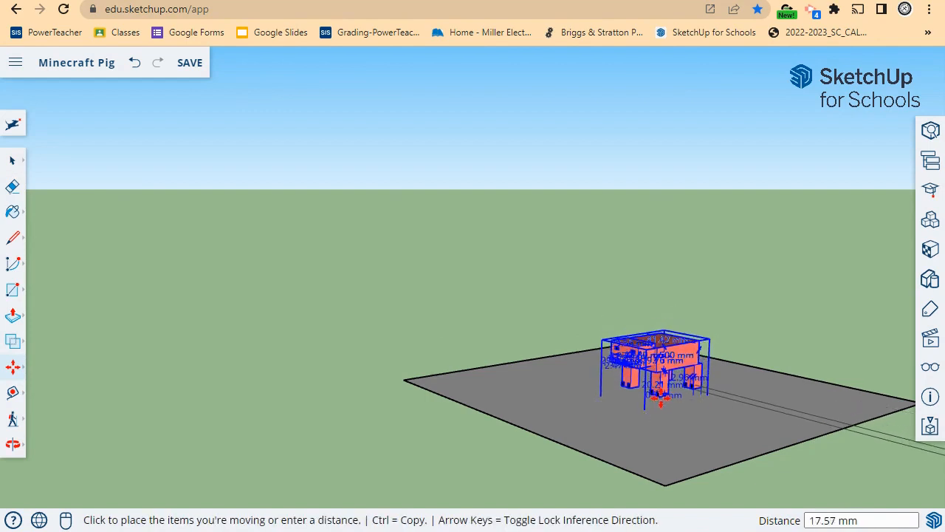
{"action": "left_click", "coordinate": [659, 401]}
{"action": "key", "text": "space"}
Explode the pig group
{"action": "scroll", "coordinate": [659, 365], "scroll_direction": "up", "scroll_amount": 4}
{"action": "middle_click_drag", "start_coordinate": [659, 363], "coordinate": [604, 332]}
{"action": "scroll", "coordinate": [661, 336], "scroll_direction": "down", "scroll_amount": 3}
{"action": "right_click", "coordinate": [601, 330]}
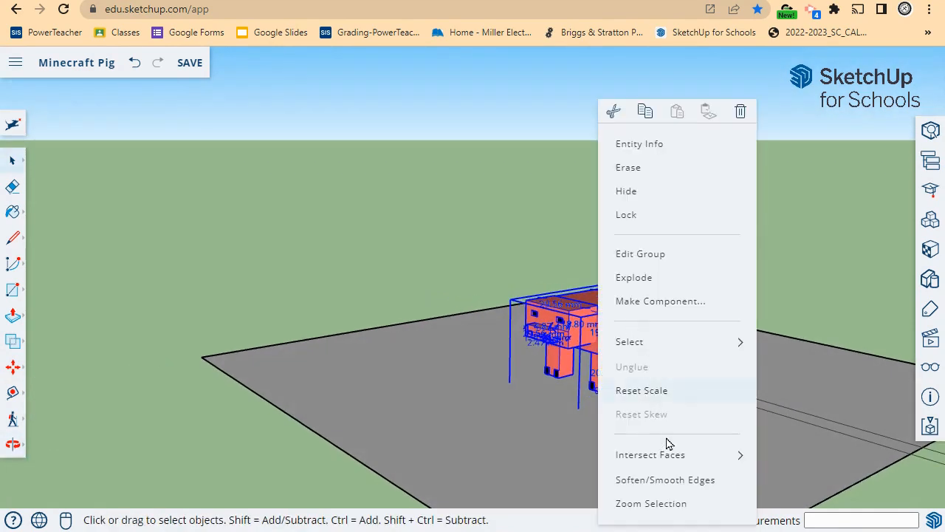
{"action": "left_click", "coordinate": [671, 283]}
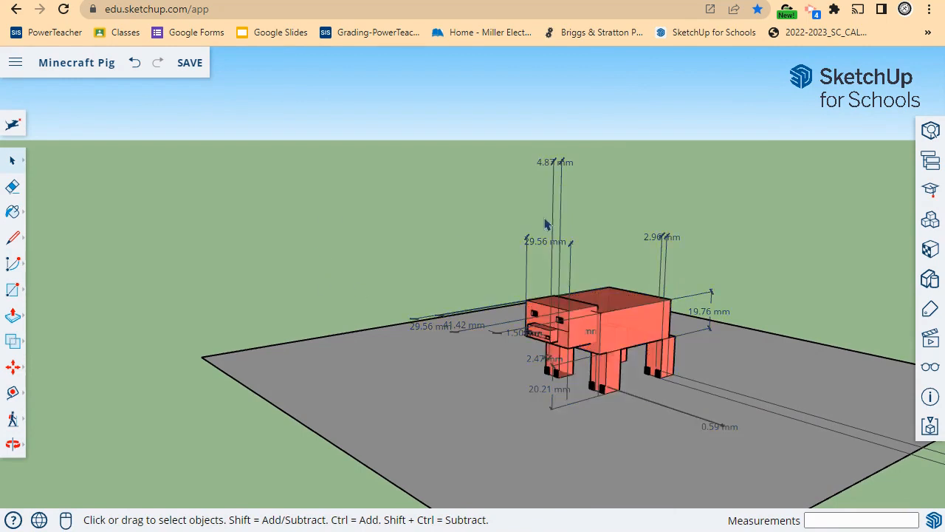
Delete the dimensions above the pig's head and around the rear of its body
{"action": "left_click", "coordinate": [557, 250]}
{"action": "key", "text": "Delete"}
{"action": "left_click", "coordinate": [556, 250]}
{"action": "key", "text": "Delete"}
{"action": "left_click", "coordinate": [662, 242]}
{"action": "key", "text": "Delete"}
{"action": "key", "text": "Delete"}
Delete the dimensions around the pig's legs and snout and those extending from the front of its head
{"action": "left_click", "coordinate": [675, 415]}
{"action": "key", "text": "Delete"}
{"action": "left_click", "coordinate": [552, 396]}
{"action": "key", "text": "Delete"}
{"action": "left_click", "coordinate": [543, 362]}
{"action": "key", "text": "Delete"}
{"action": "left_click", "coordinate": [523, 336]}
{"action": "key", "text": "Delete"}
{"action": "left_click", "coordinate": [481, 333]}
{"action": "key", "text": "Delete"}
{"action": "left_click", "coordinate": [463, 335]}
{"action": "key", "text": "Delete"}
Delete the leftover dimensions extending past the square's edges and through the pig's legs
{"action": "scroll", "coordinate": [711, 355], "scroll_direction": "down", "scroll_amount": 3}
{"action": "middle_click_drag", "start_coordinate": [711, 354], "coordinate": [736, 377]}
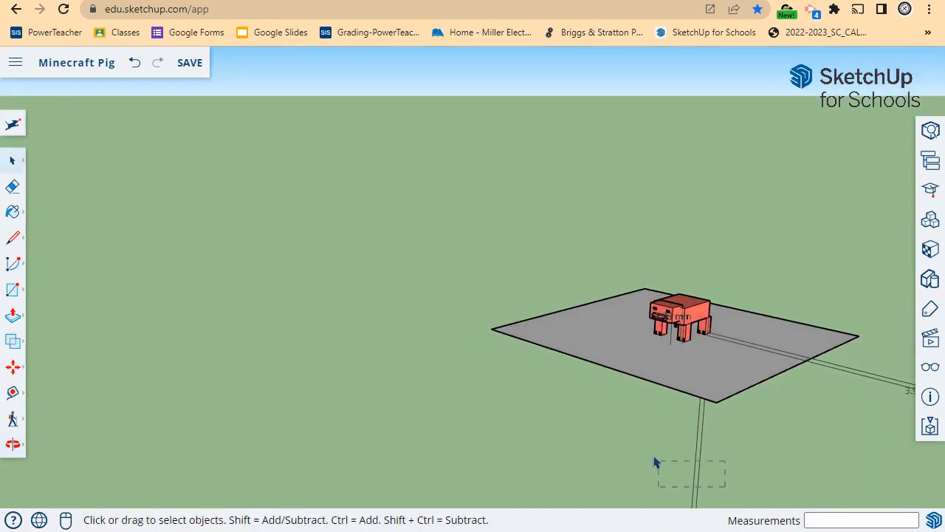
{"action": "left_click", "coordinate": [839, 373]}
{"action": "key", "text": "Delete"}
{"action": "scroll", "coordinate": [687, 367], "scroll_direction": "up", "scroll_amount": 3}
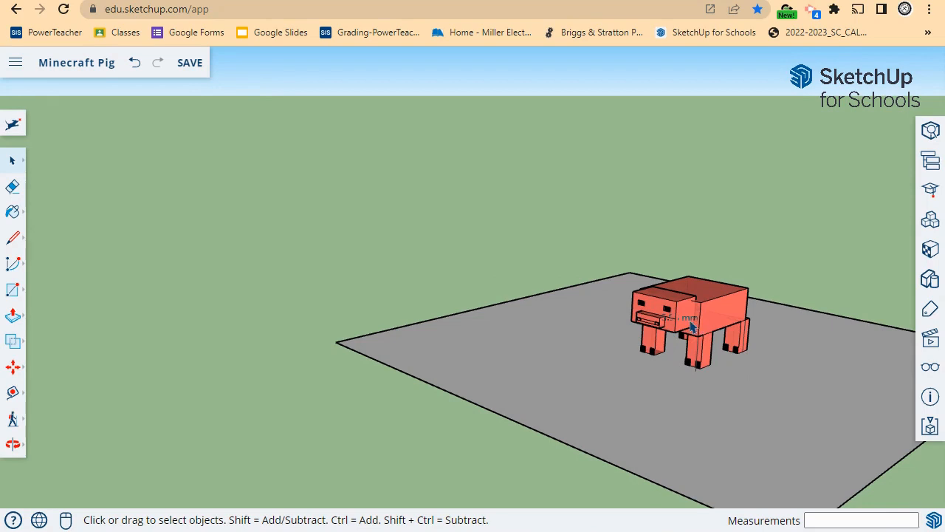
{"action": "scroll", "coordinate": [691, 324], "scroll_direction": "up", "scroll_amount": 5}
{"action": "middle_click_drag", "start_coordinate": [691, 324], "coordinate": [731, 382]}
{"action": "scroll", "coordinate": [573, 439], "scroll_direction": "down", "scroll_amount": 4}
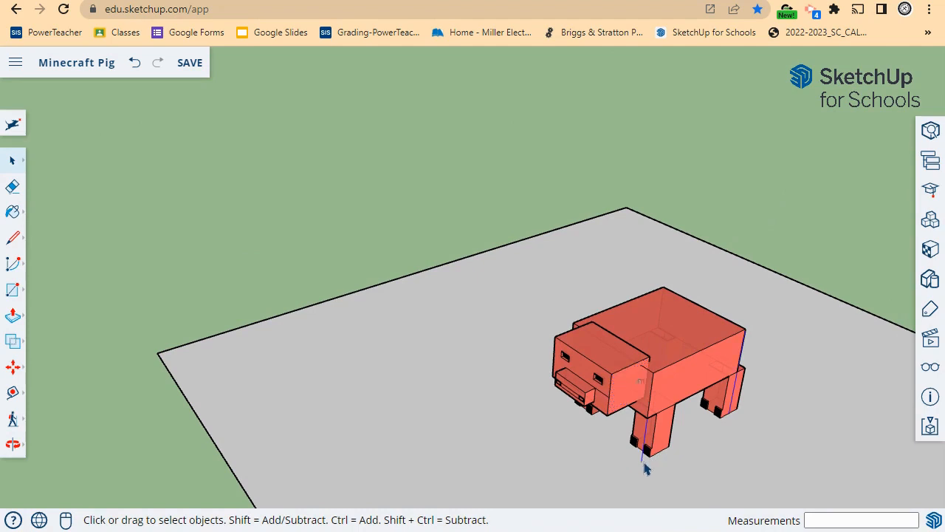
{"action": "middle_click_drag", "start_coordinate": [715, 408], "coordinate": [690, 445]}
{"action": "scroll", "coordinate": [712, 334], "scroll_direction": "down", "scroll_amount": 4}
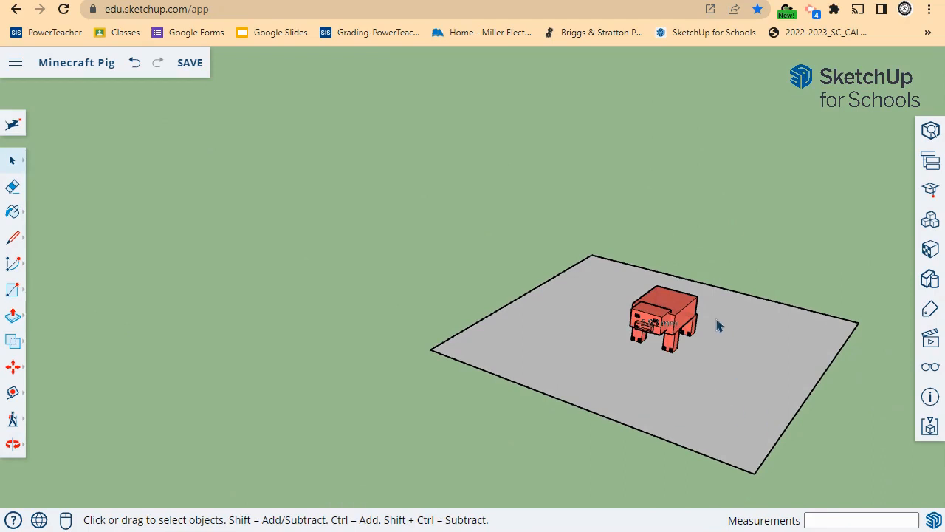
Dimension the width of the pig's body along its rear top edge
{"action": "scroll", "coordinate": [631, 311], "scroll_direction": "up", "scroll_amount": 2}
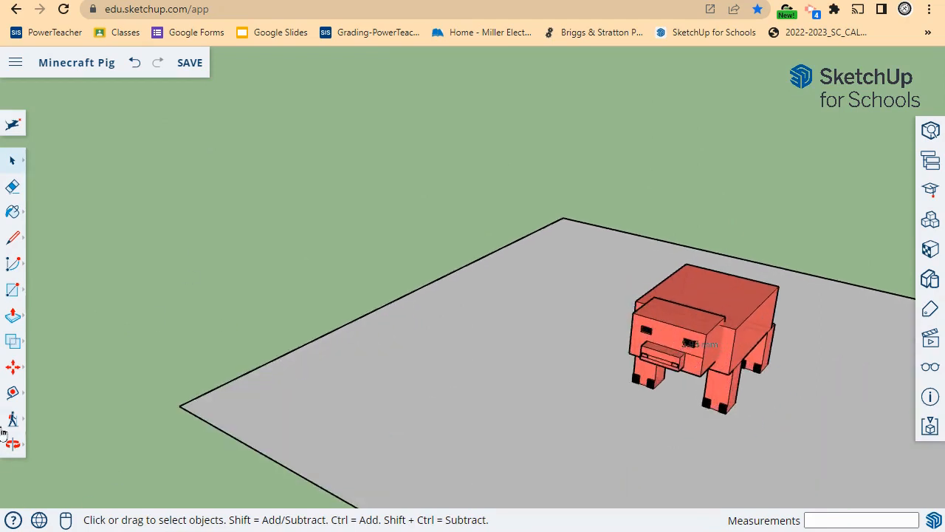
{"action": "left_click", "coordinate": [22, 395]}
{"action": "left_click", "coordinate": [75, 326]}
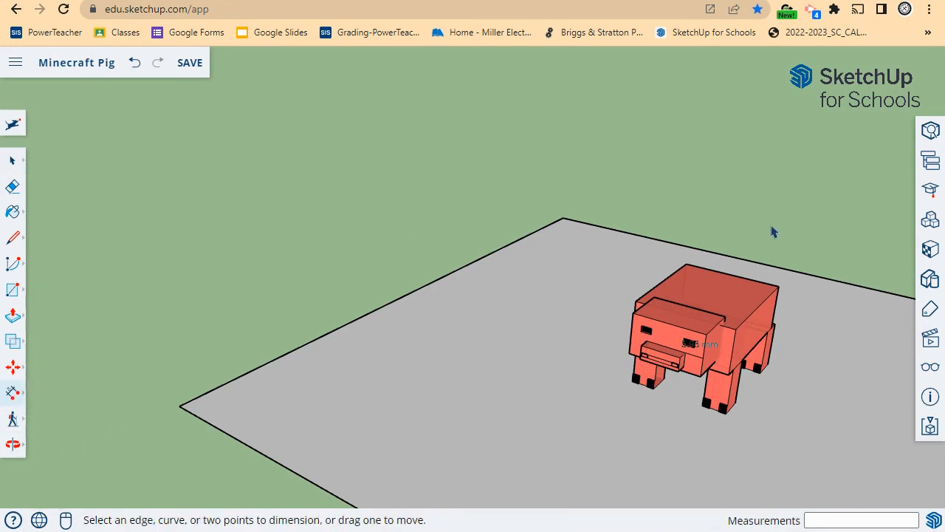
{"action": "left_click", "coordinate": [686, 264]}
{"action": "left_click", "coordinate": [777, 288]}
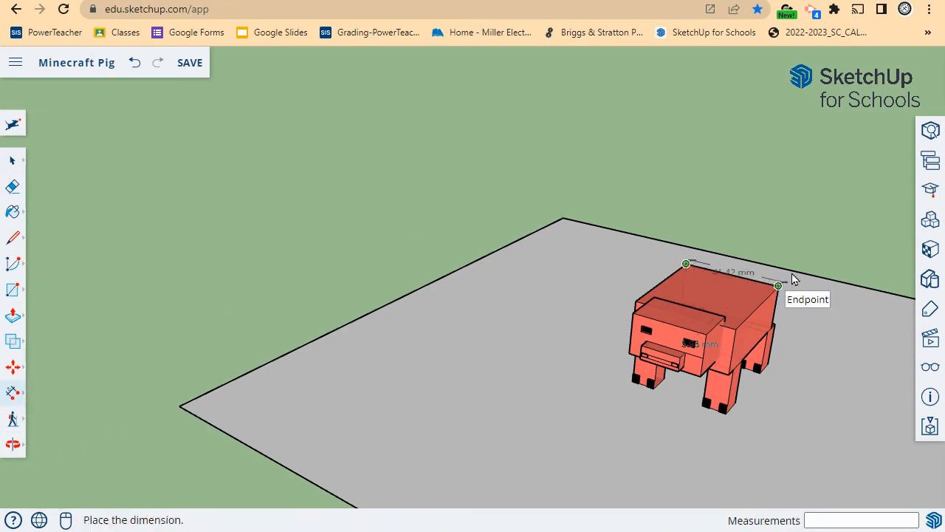
{"action": "left_click", "coordinate": [812, 267]}
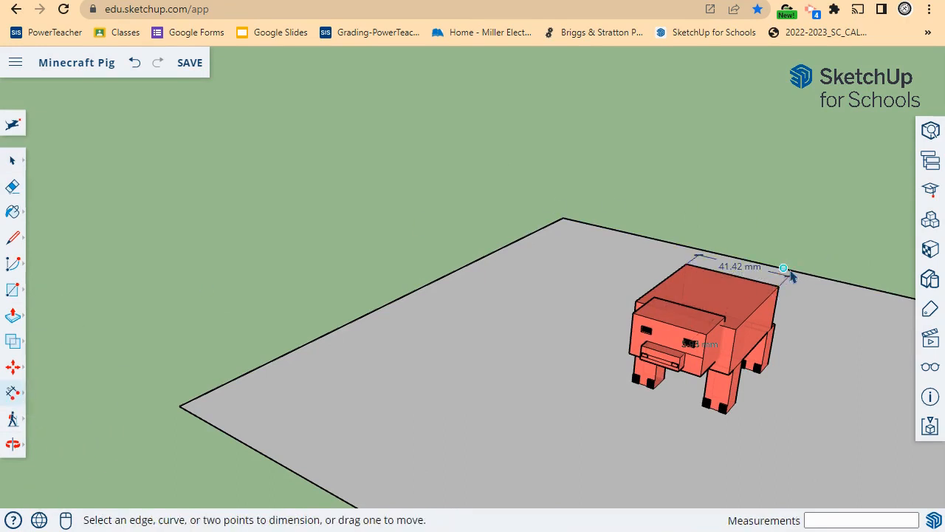
{"action": "left_click", "coordinate": [706, 335]}
{"action": "left_click", "coordinate": [777, 286]}
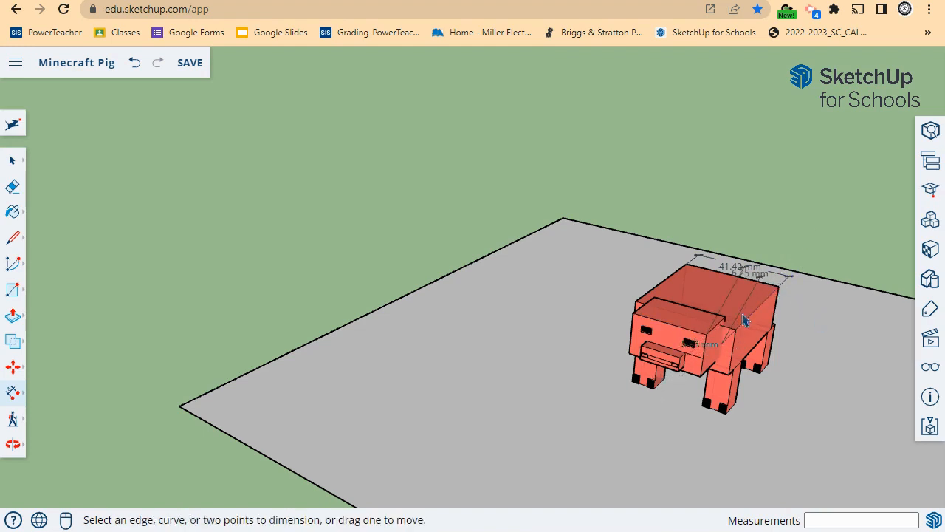
{"action": "key", "text": "ctrl+z"}
Dimension the length of the pig's body along its side top edge
{"action": "left_click", "coordinate": [17, 394]}
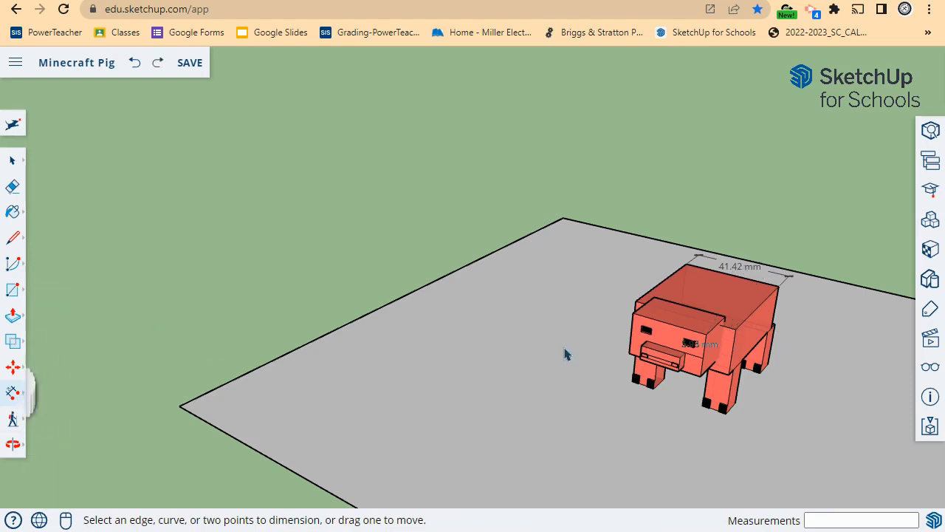
{"action": "left_click", "coordinate": [735, 329]}
{"action": "left_click", "coordinate": [780, 286]}
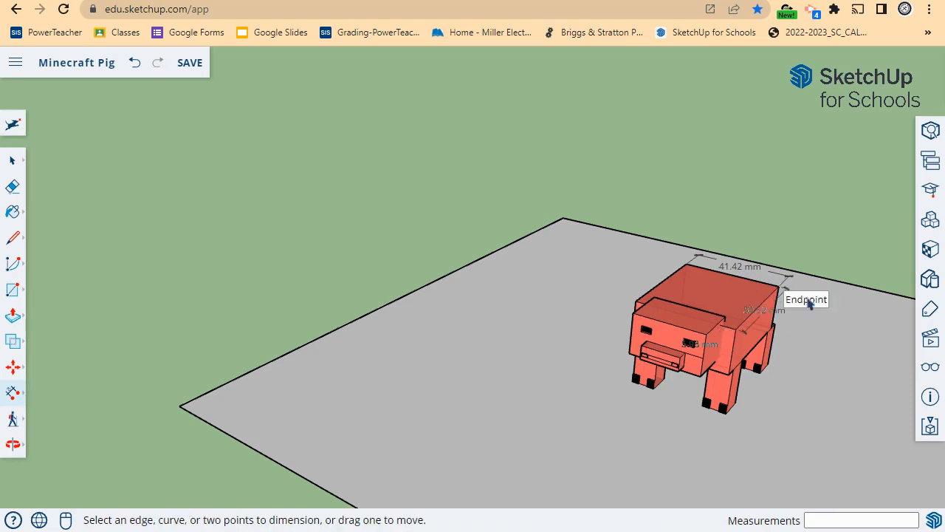
{"action": "left_click", "coordinate": [763, 316]}
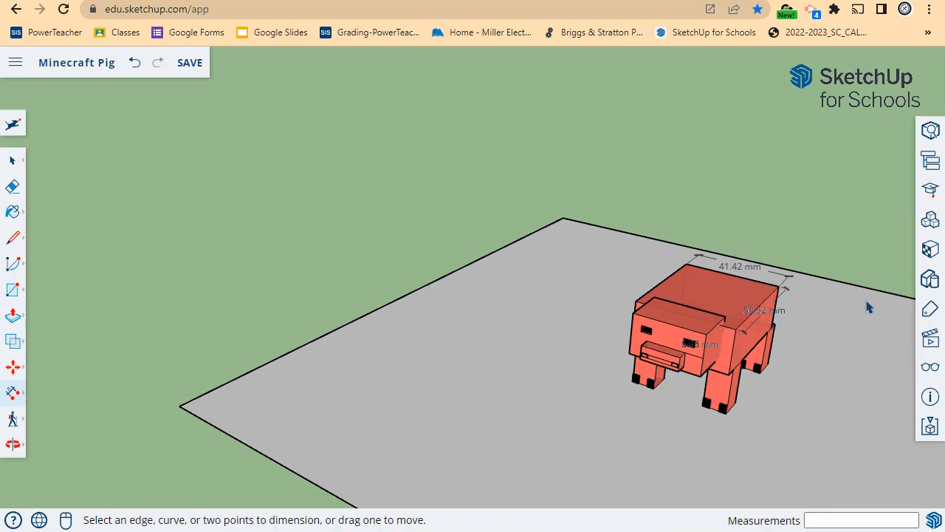
Delete the printer-bed square around the pig, including its face and all of its remaining edges
{"action": "middle_click_drag", "start_coordinate": [818, 377], "coordinate": [732, 395]}
{"action": "scroll", "coordinate": [734, 397], "scroll_direction": "down", "scroll_amount": 4}
{"action": "key", "text": "space"}
{"action": "left_click", "coordinate": [639, 405]}
{"action": "key", "text": "Delete"}
{"action": "left_click_drag", "start_coordinate": [578, 503], "coordinate": [396, 327]}
{"action": "key", "text": "Delete"}
{"action": "left_click", "coordinate": [878, 374]}
{"action": "key", "text": "Delete"}
{"action": "middle_click_drag", "start_coordinate": [776, 443], "coordinate": [440, 331], "text": "shift"}
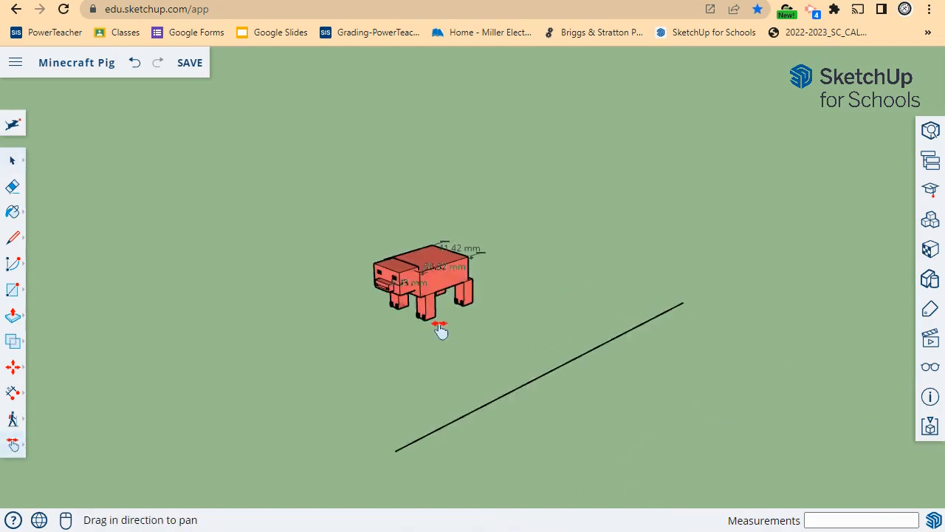
{"action": "left_click", "coordinate": [11, 160]}
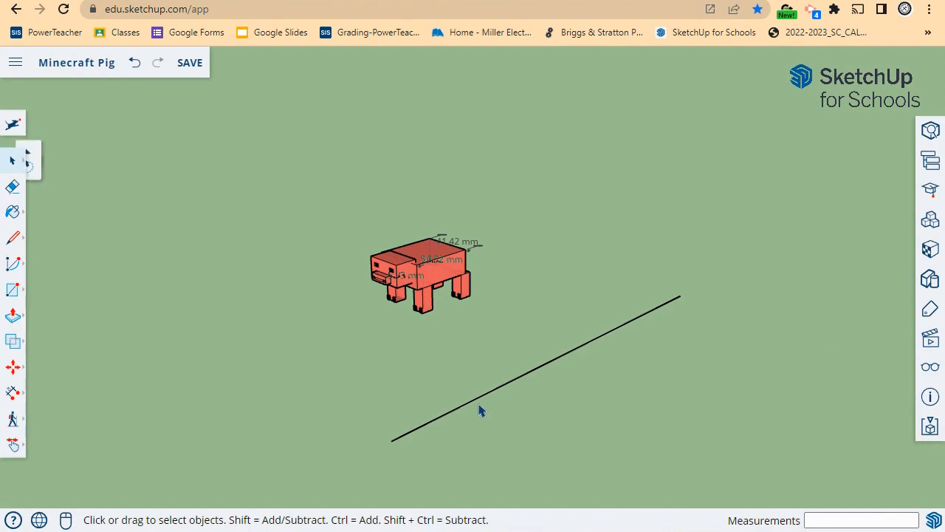
{"action": "left_click", "coordinate": [471, 402]}
{"action": "key", "text": "Delete"}
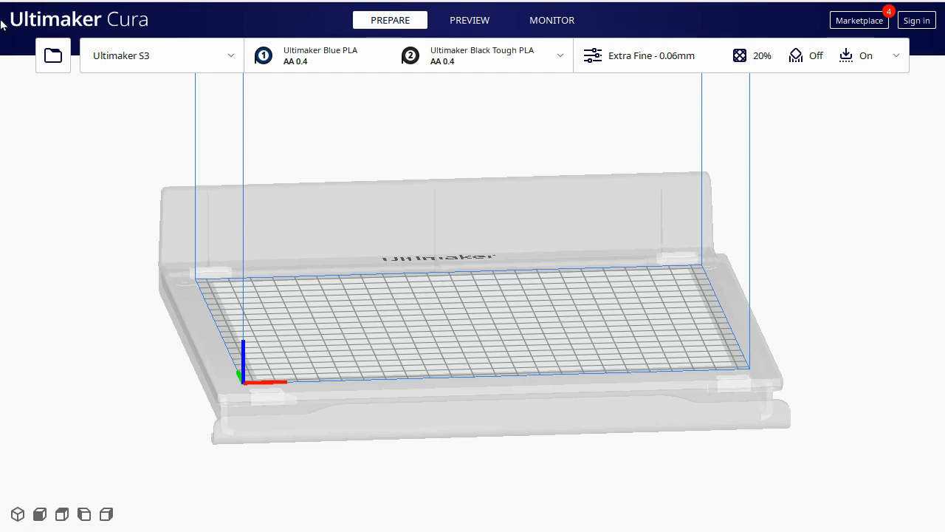
{"action": "left_click", "coordinate": [14, 3]}
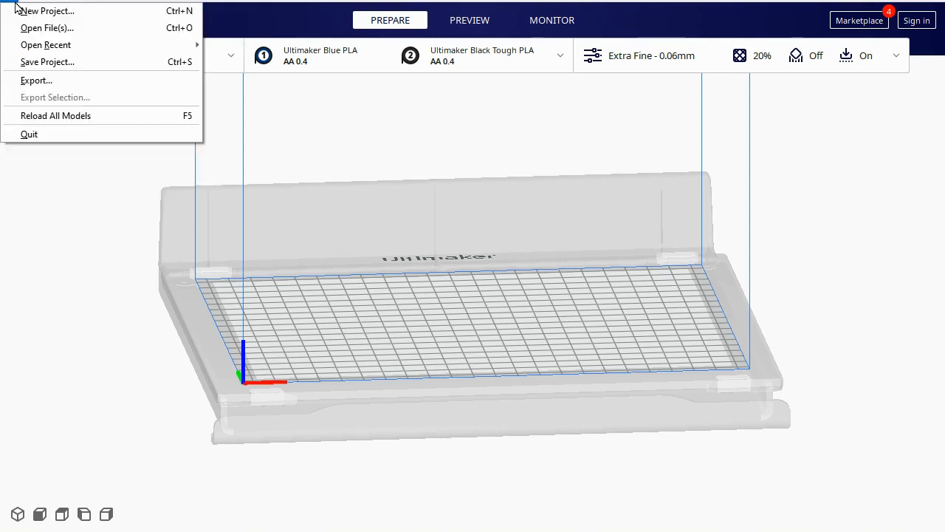
{"action": "mouse_move", "coordinate": [34, 49]}
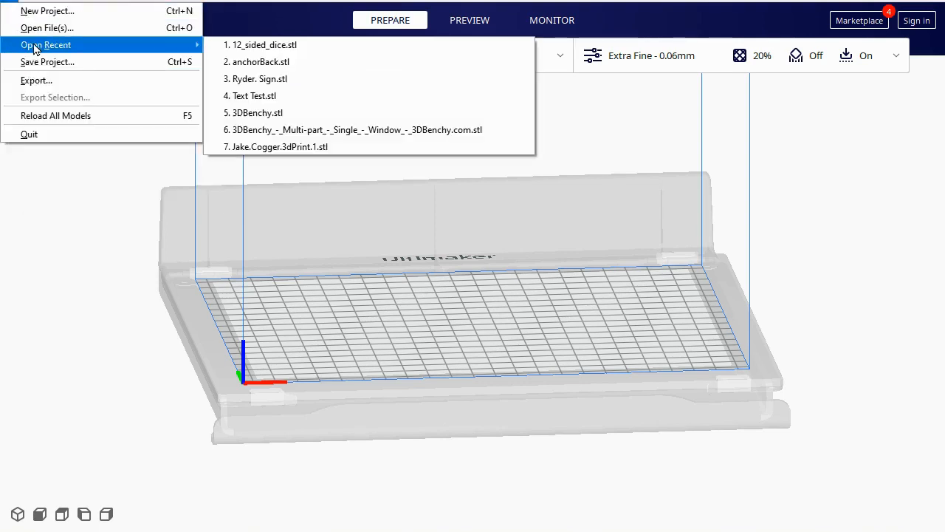
{"action": "left_click", "coordinate": [80, 316]}
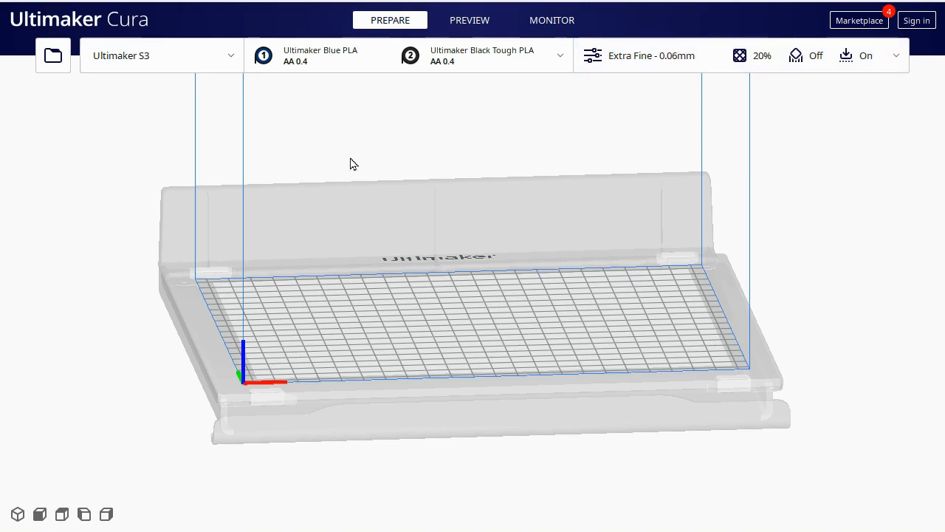
Examine the empty build plate in the front, top and right side views, and return to the 3D view
{"action": "scroll", "coordinate": [352, 322], "scroll_direction": "down", "scroll_amount": 3}
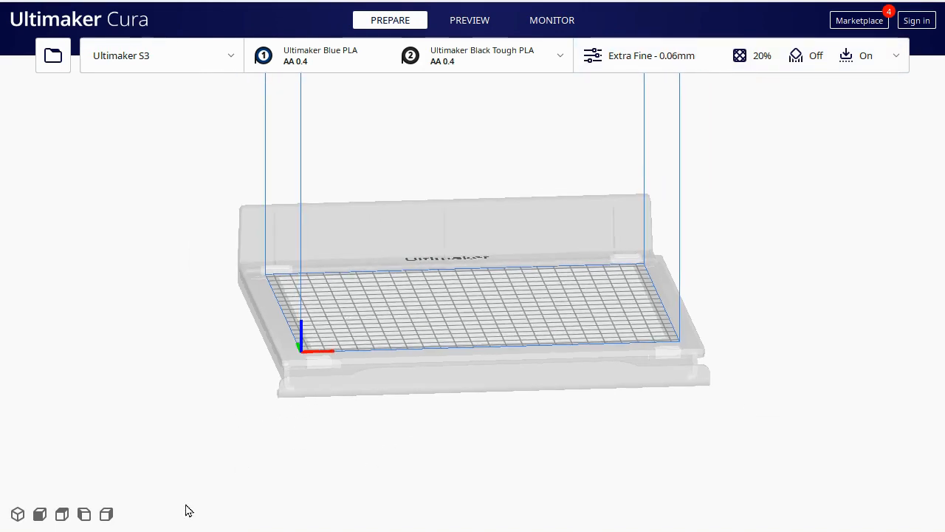
{"action": "left_click", "coordinate": [42, 518]}
{"action": "left_click", "coordinate": [64, 520]}
{"action": "left_click", "coordinate": [108, 516]}
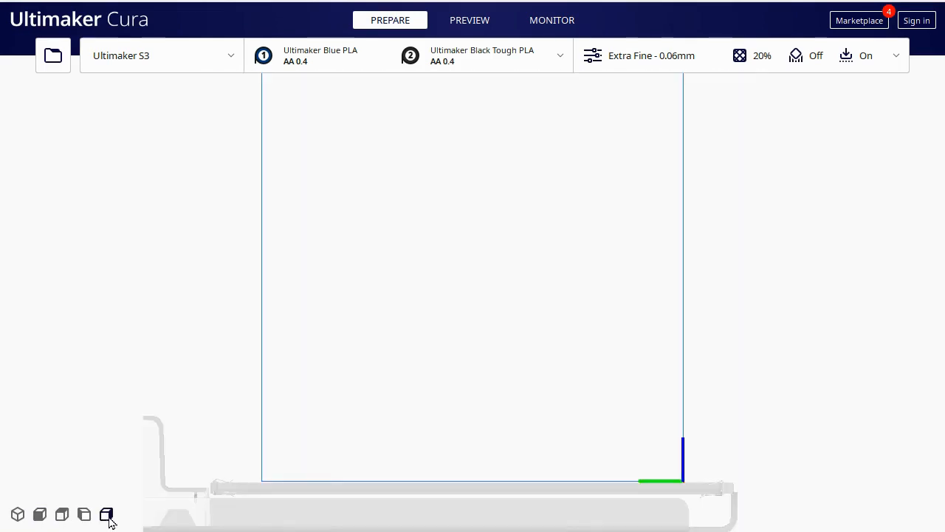
{"action": "left_click", "coordinate": [64, 517]}
{"action": "left_click", "coordinate": [40, 515]}
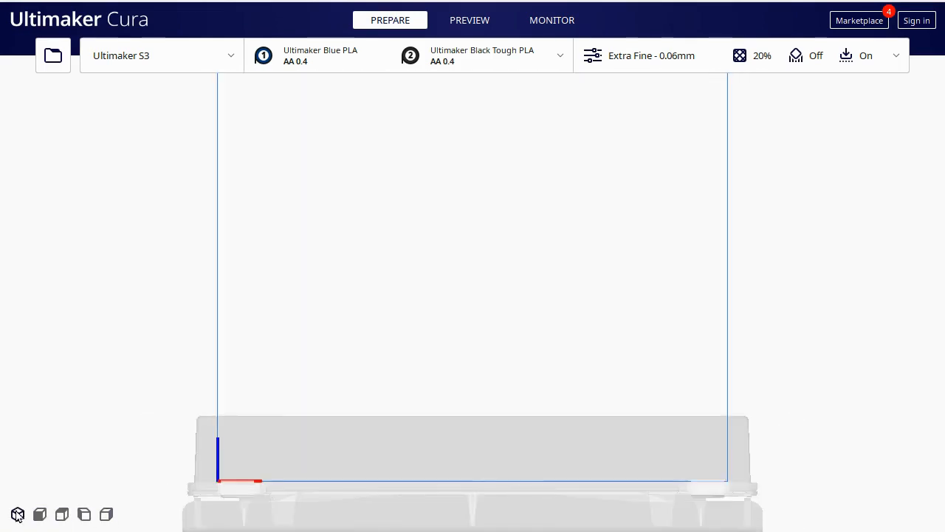
{"action": "left_click", "coordinate": [18, 515]}
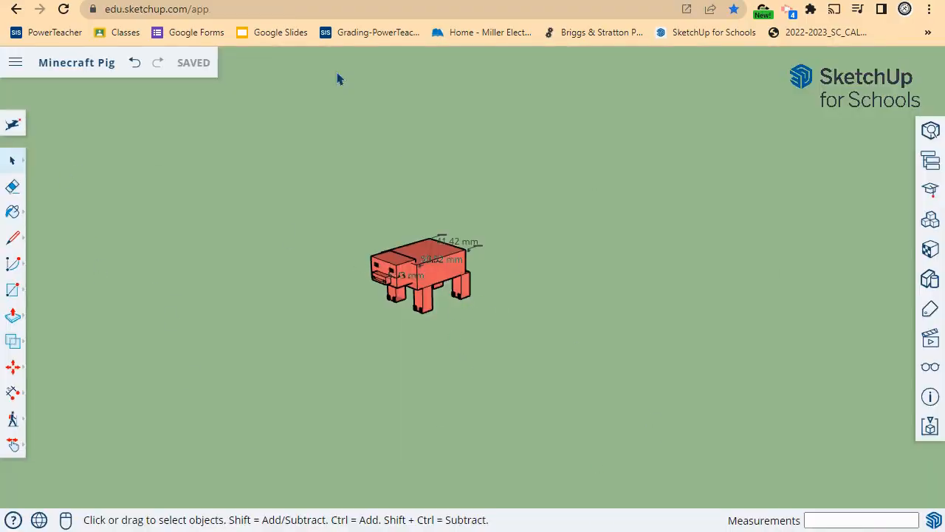
Download the Minecraft Pig model as an STL file
{"action": "left_click", "coordinate": [15, 64]}
{"action": "mouse_move", "coordinate": [45, 279]}
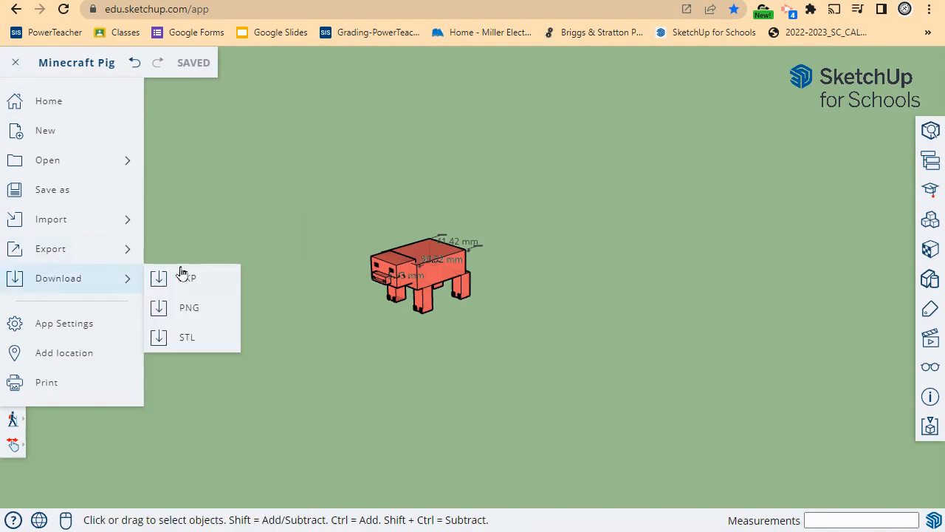
{"action": "left_click", "coordinate": [183, 339]}
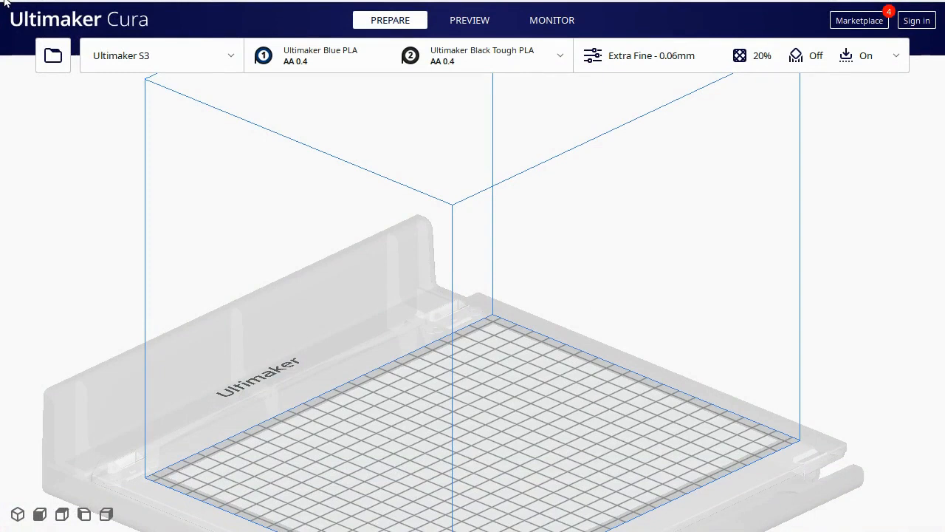
Load the Minecraft Pig file from the Downloads folder onto the build plate
{"action": "left_click", "coordinate": [5, 4]}
{"action": "left_click", "coordinate": [43, 28]}
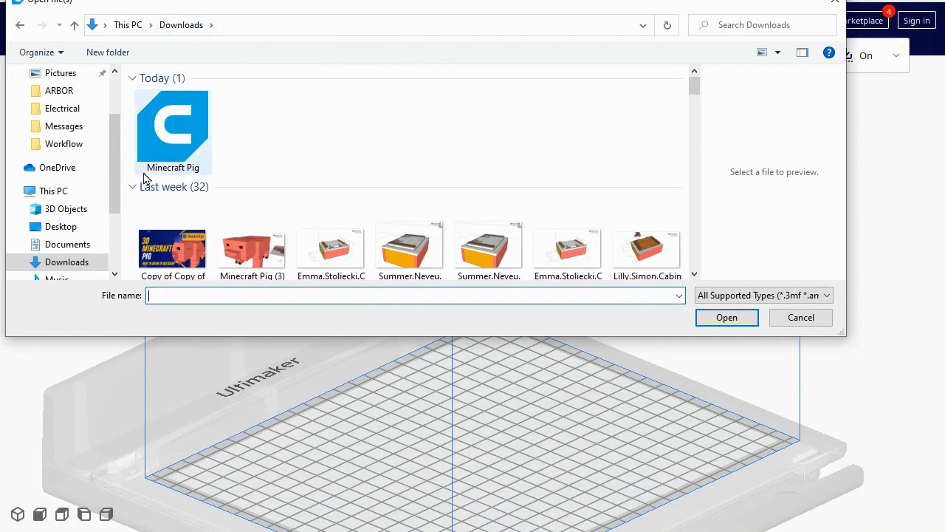
{"action": "scroll", "coordinate": [68, 126], "scroll_direction": "up", "scroll_amount": 2}
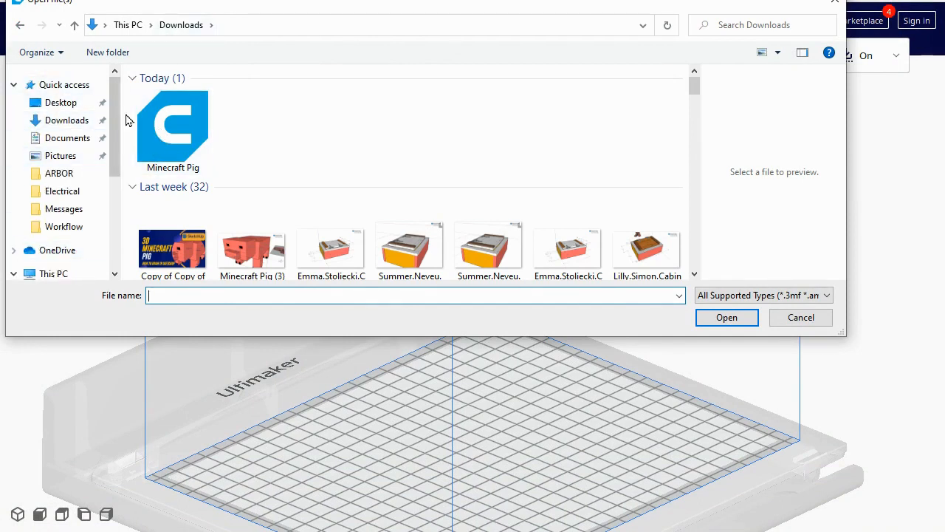
{"action": "left_click", "coordinate": [188, 150]}
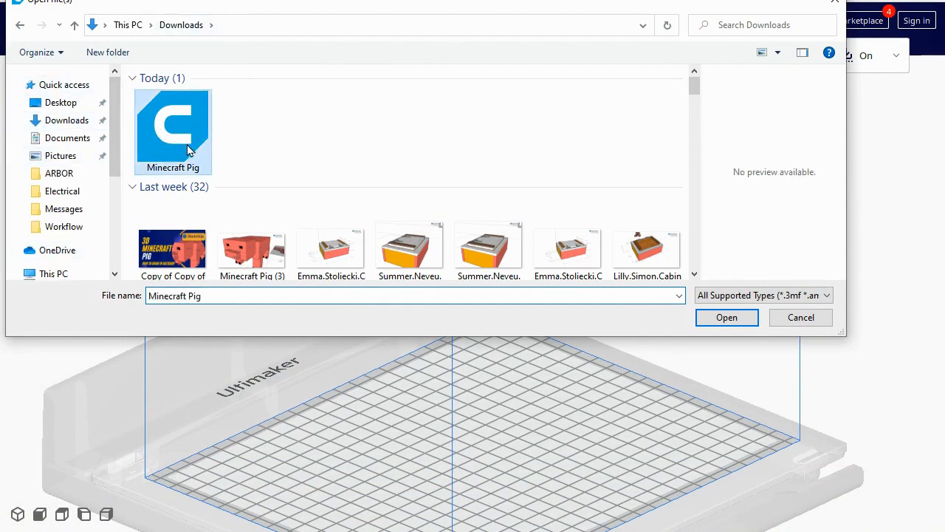
{"action": "left_click", "coordinate": [728, 317]}
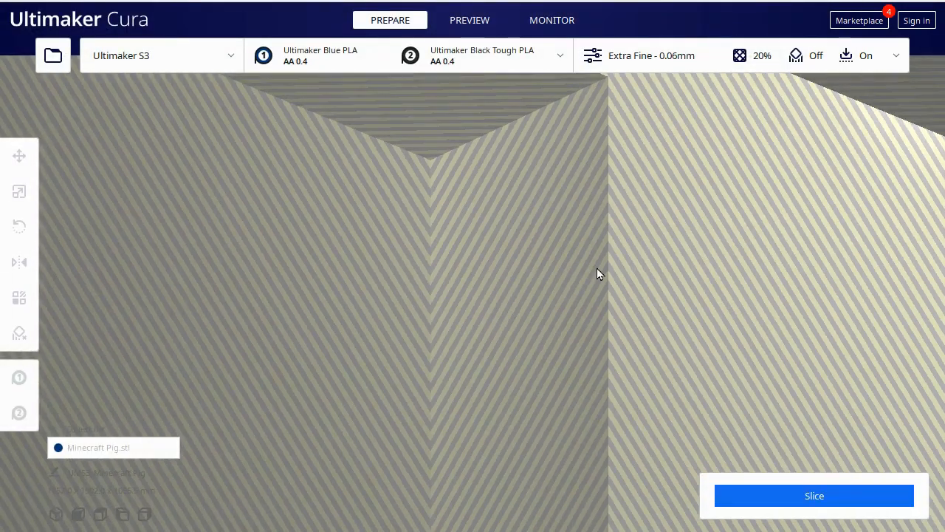
Select the oversized pig model and scale it uniformly to 10%
{"action": "scroll", "coordinate": [575, 269], "scroll_direction": "down", "scroll_amount": 5}
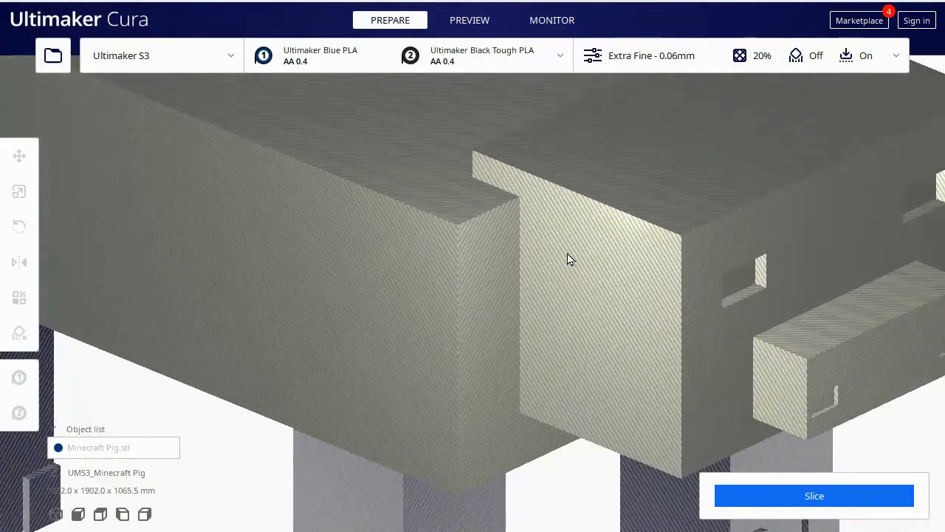
{"action": "scroll", "coordinate": [566, 266], "scroll_direction": "down", "scroll_amount": 5}
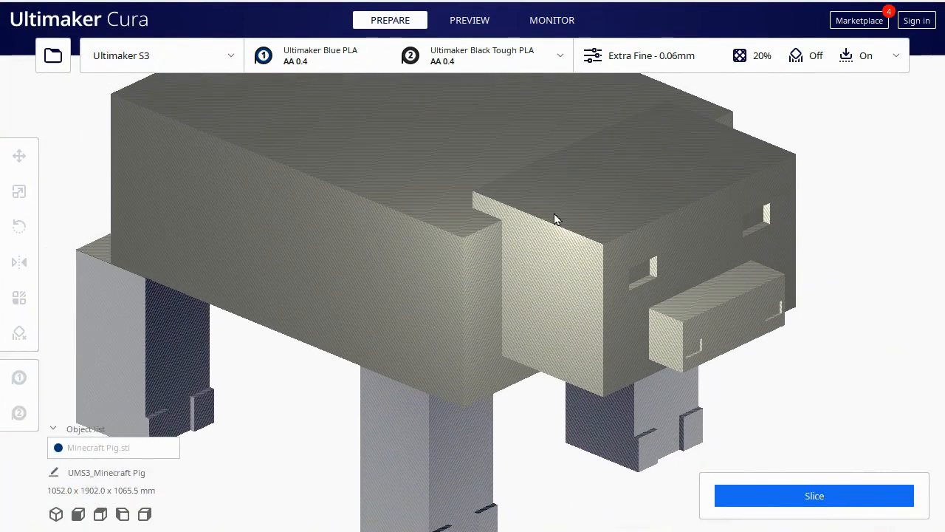
{"action": "scroll", "coordinate": [543, 222], "scroll_direction": "down", "scroll_amount": 1}
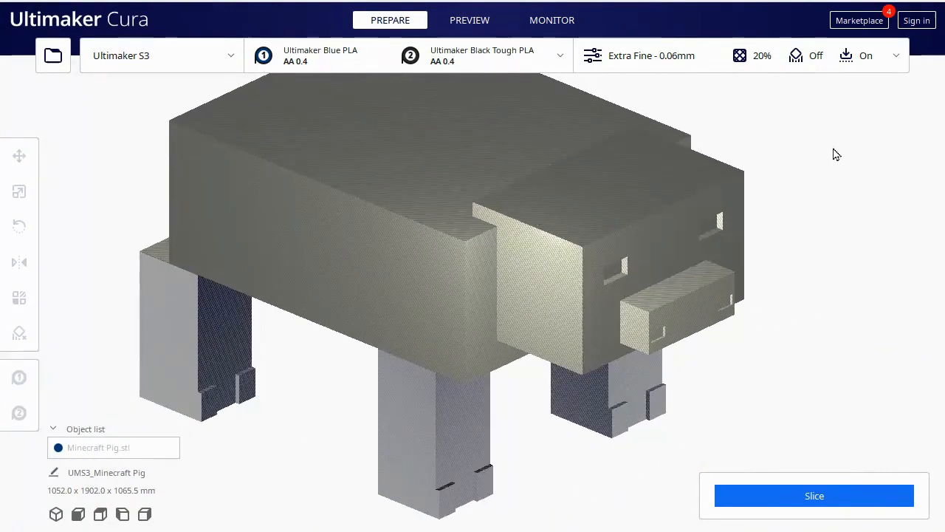
{"action": "left_click", "coordinate": [554, 179]}
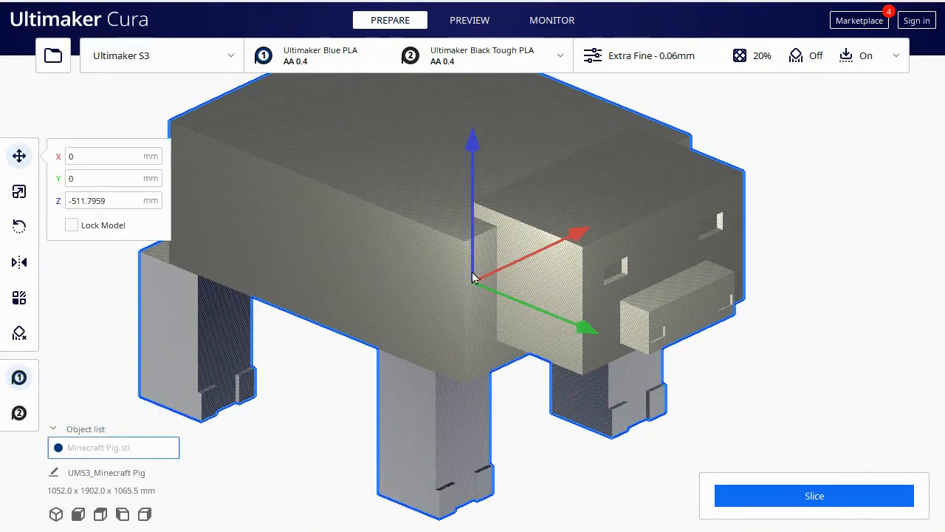
{"action": "left_click", "coordinate": [19, 193]}
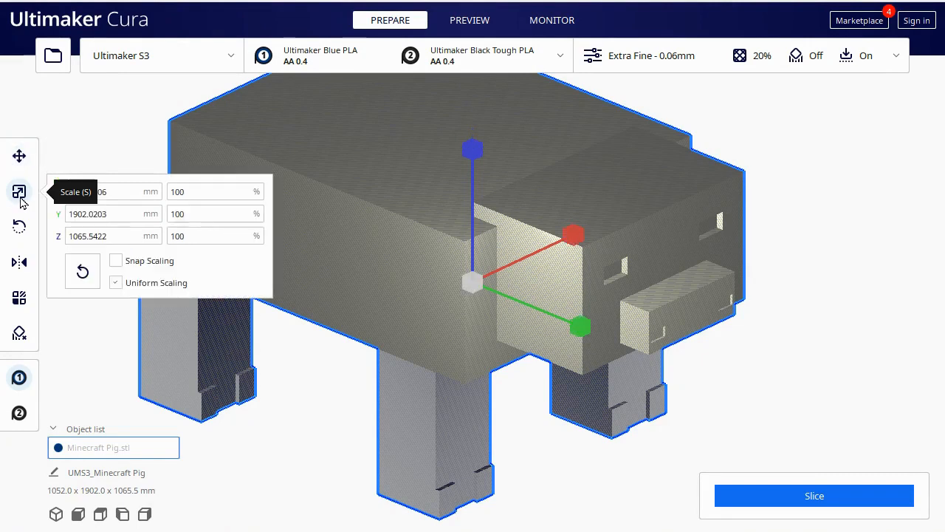
{"action": "double_click", "coordinate": [213, 192]}
{"action": "type", "text": "10"}
{"action": "key", "text": "Return"}
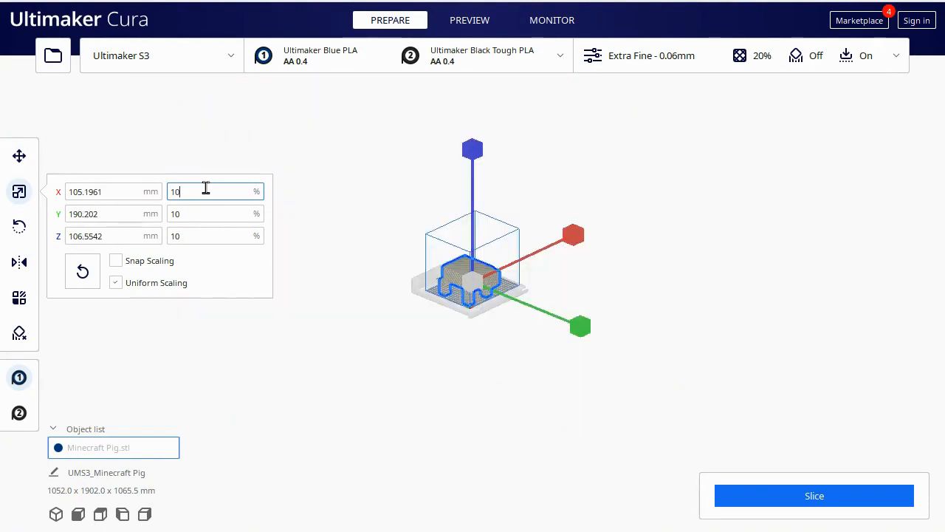
Reduce the pig's uniform scale to 1% and check its size on the build plate
{"action": "scroll", "coordinate": [484, 298], "scroll_direction": "up", "scroll_amount": 5}
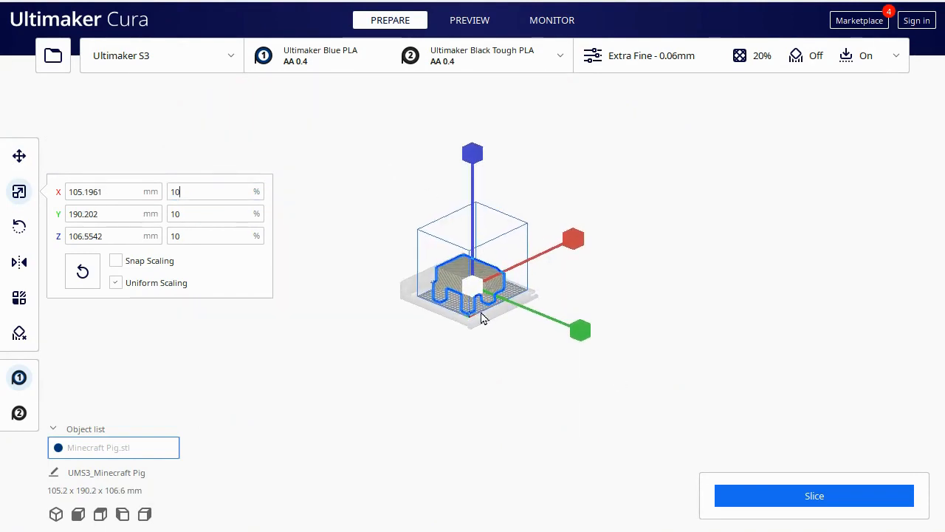
{"action": "scroll", "coordinate": [470, 297], "scroll_direction": "up", "scroll_amount": 5}
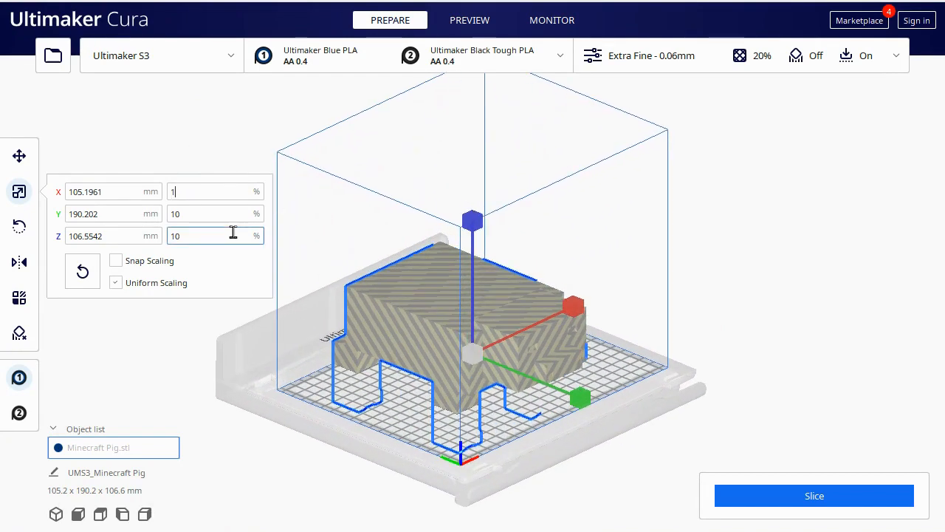
{"action": "key", "text": "Return"}
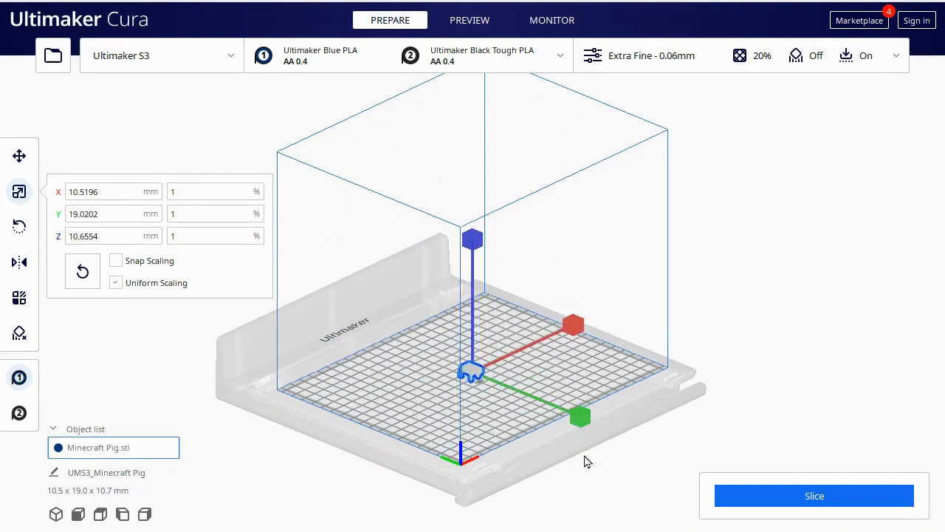
{"action": "scroll", "coordinate": [508, 399], "scroll_direction": "down", "scroll_amount": 2}
{"action": "scroll", "coordinate": [507, 400], "scroll_direction": "up", "scroll_amount": 3}
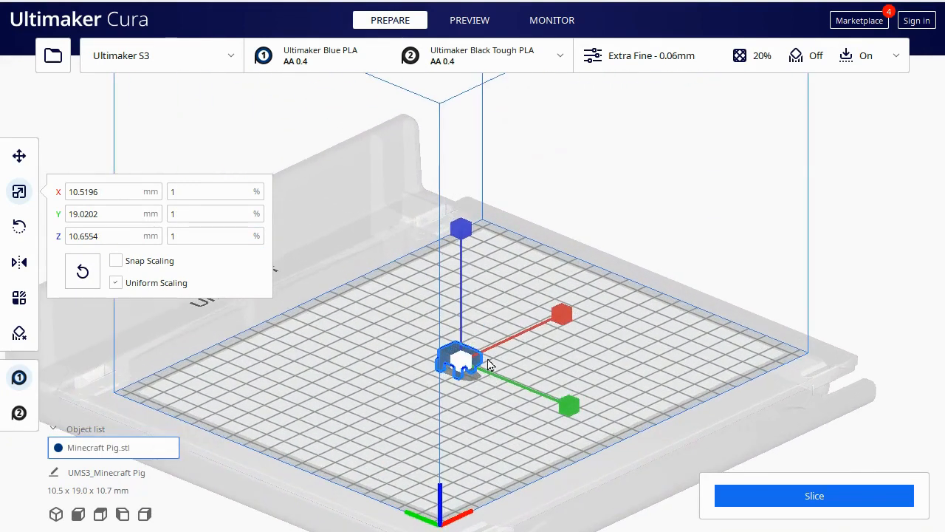
{"action": "scroll", "coordinate": [467, 259], "scroll_direction": "up", "scroll_amount": 5}
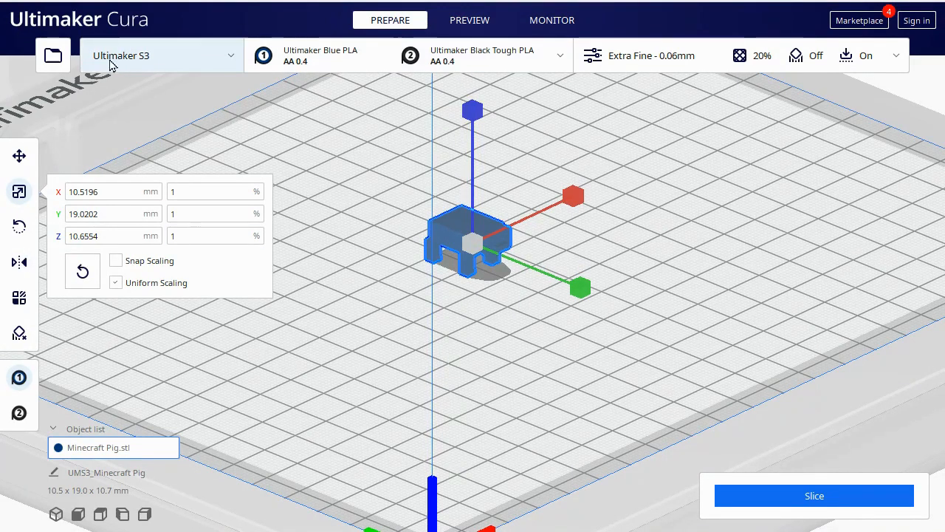
Check the printer and extruder material choices, and set the print profile to Fast - 0.2 mm
{"action": "left_click", "coordinate": [220, 59]}
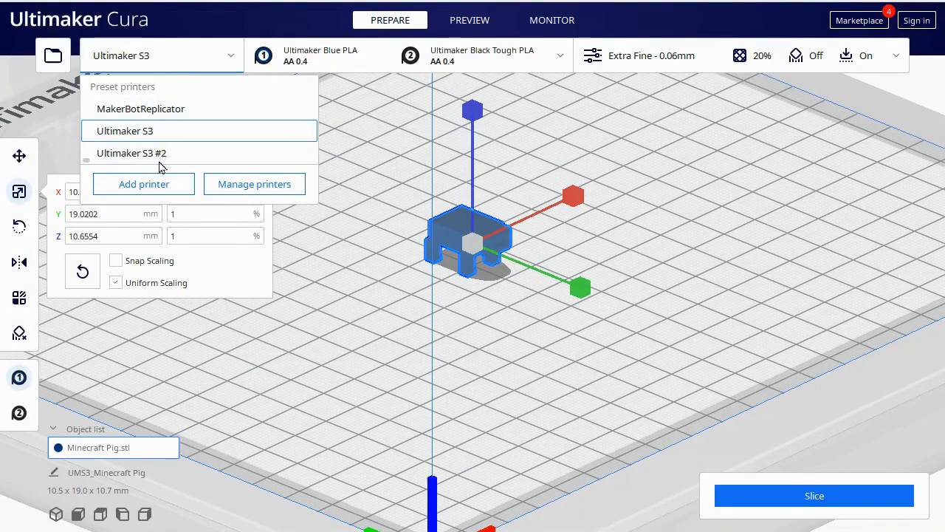
{"action": "left_click", "coordinate": [373, 65]}
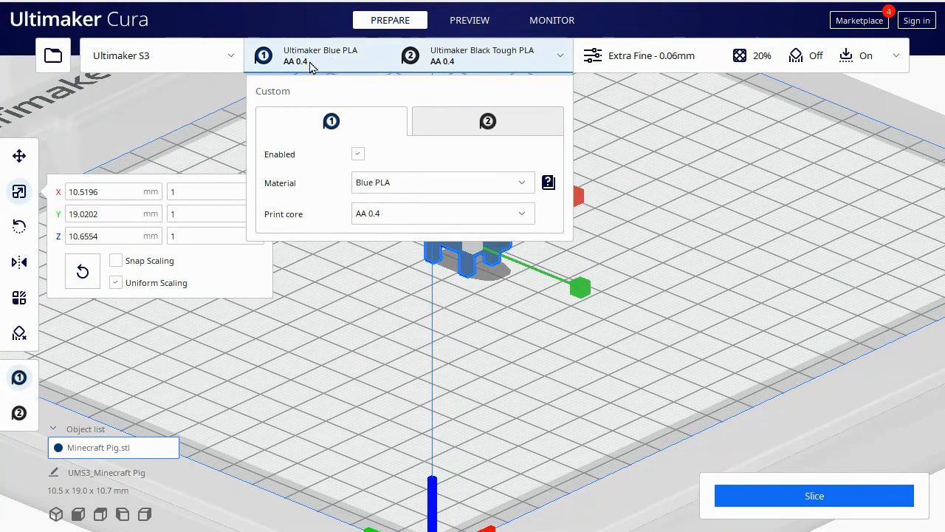
{"action": "left_click", "coordinate": [605, 65]}
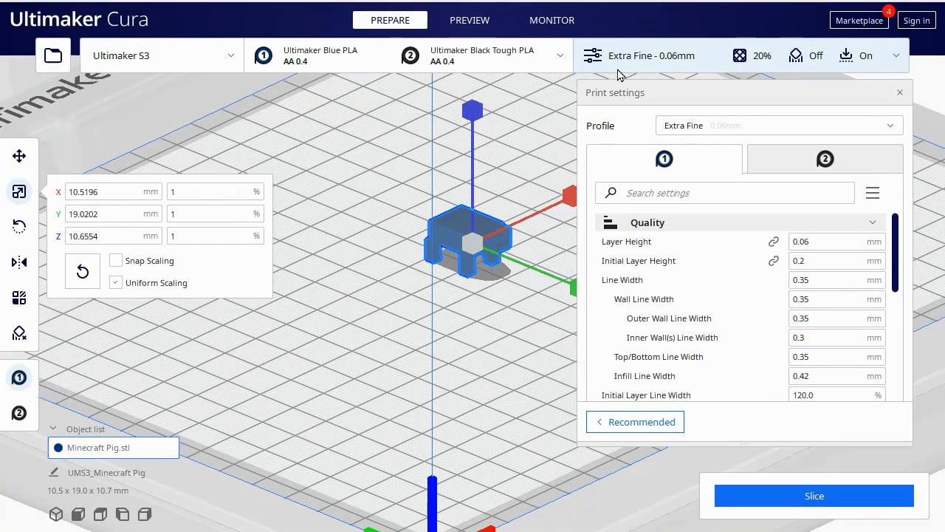
{"action": "left_click", "coordinate": [714, 127]}
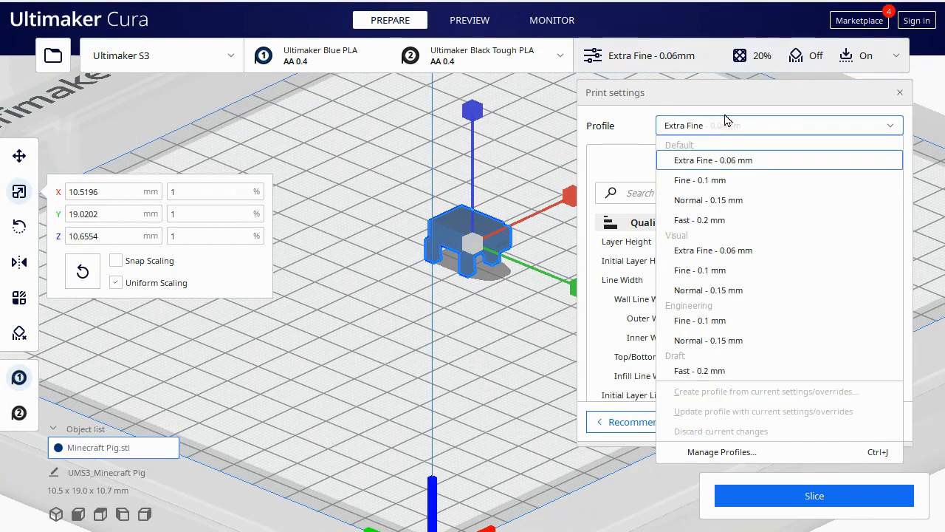
{"action": "left_click", "coordinate": [731, 222]}
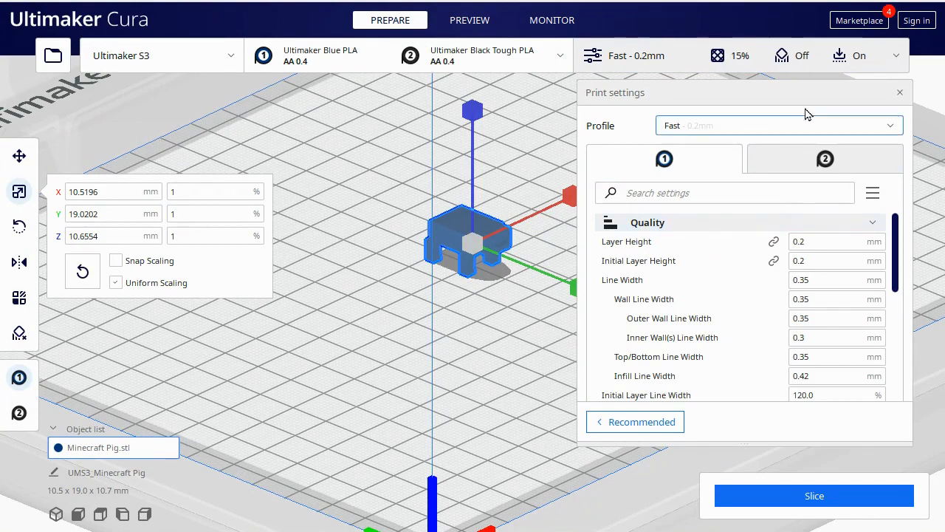
Review the infill, support and build plate adhesion settings, and close the print settings
{"action": "left_click", "coordinate": [738, 58]}
{"action": "left_click", "coordinate": [728, 60]}
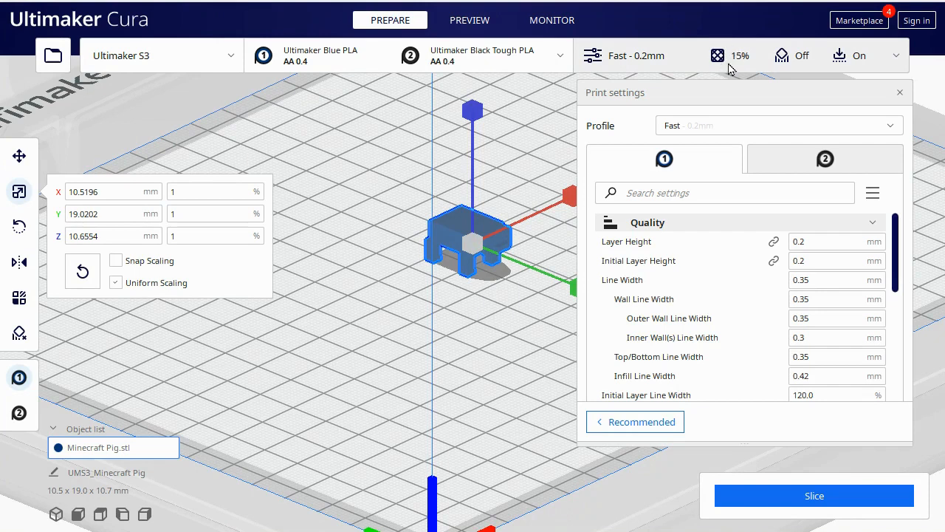
{"action": "mouse_move", "coordinate": [742, 299]}
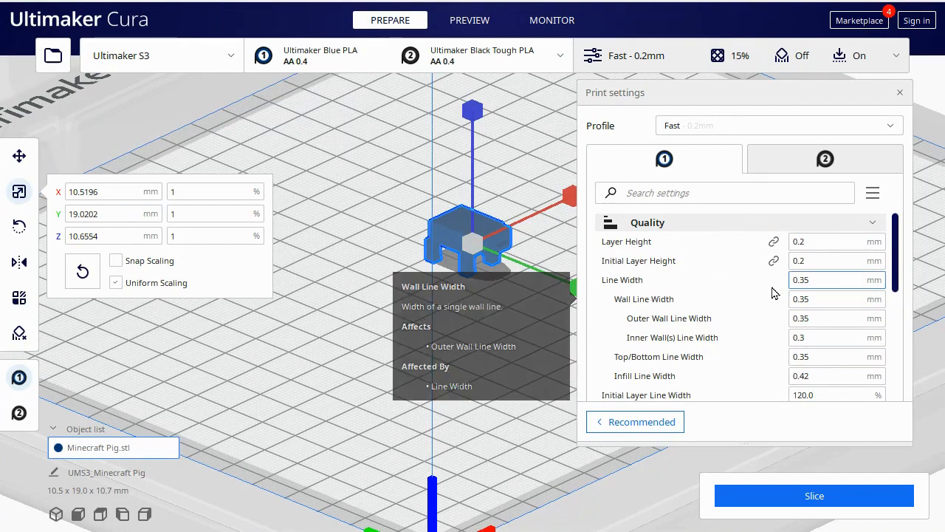
{"action": "left_click", "coordinate": [797, 62]}
{"action": "left_click", "coordinate": [785, 63]}
{"action": "left_click", "coordinate": [857, 62]}
{"action": "left_click", "coordinate": [849, 63]}
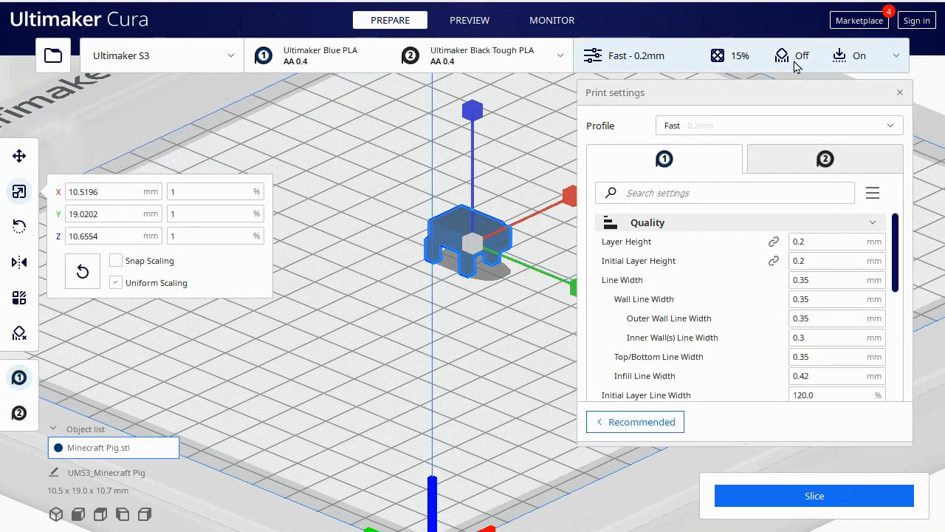
{"action": "left_click", "coordinate": [900, 94]}
Slice the scaled pig and open its layer preview
{"action": "scroll", "coordinate": [563, 423], "scroll_direction": "down", "scroll_amount": 3}
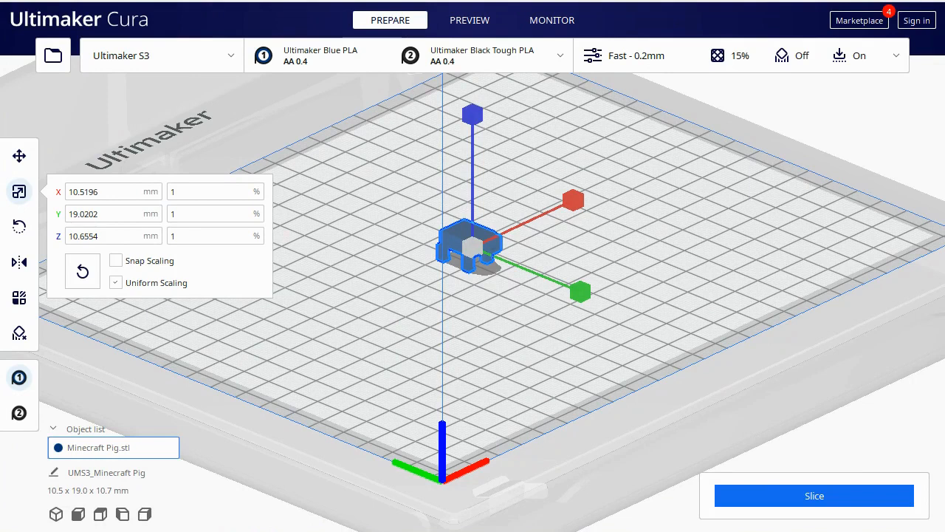
{"action": "left_click", "coordinate": [761, 491]}
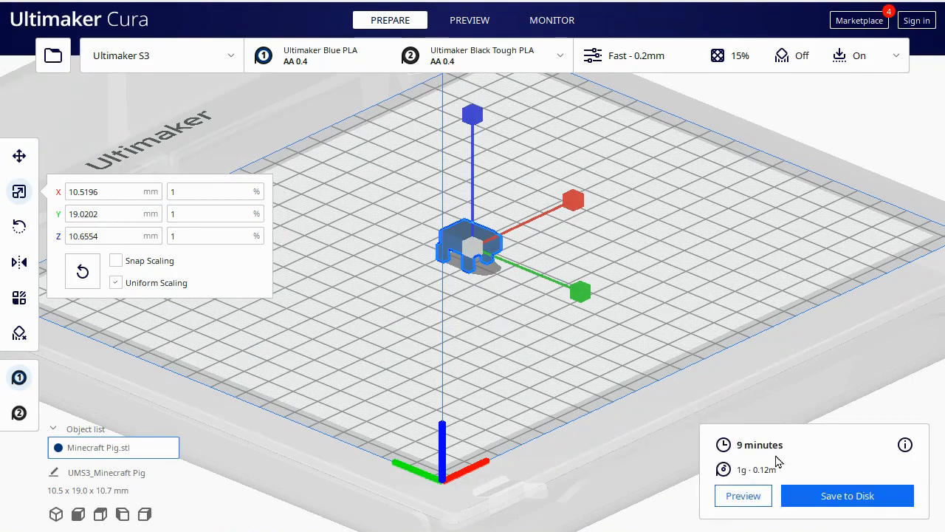
{"action": "scroll", "coordinate": [739, 470], "scroll_direction": "up", "scroll_amount": 10}
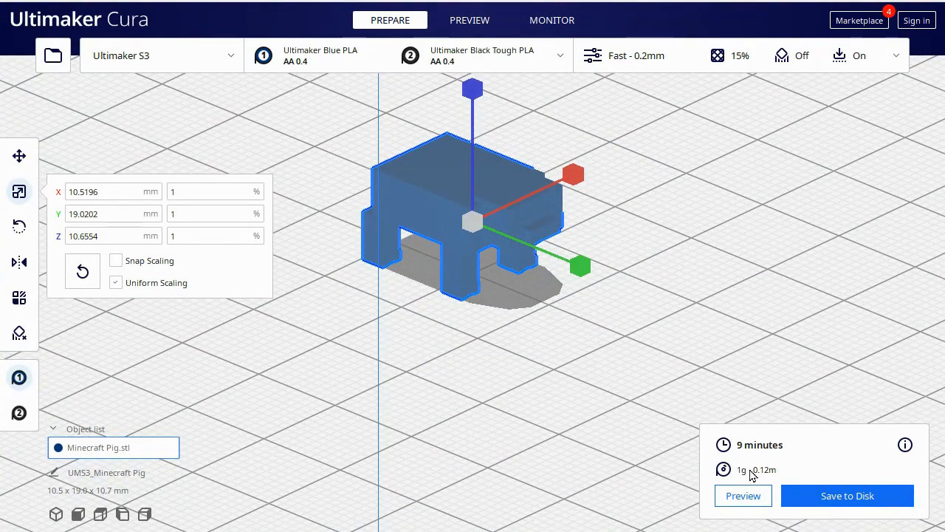
{"action": "left_click", "coordinate": [752, 496]}
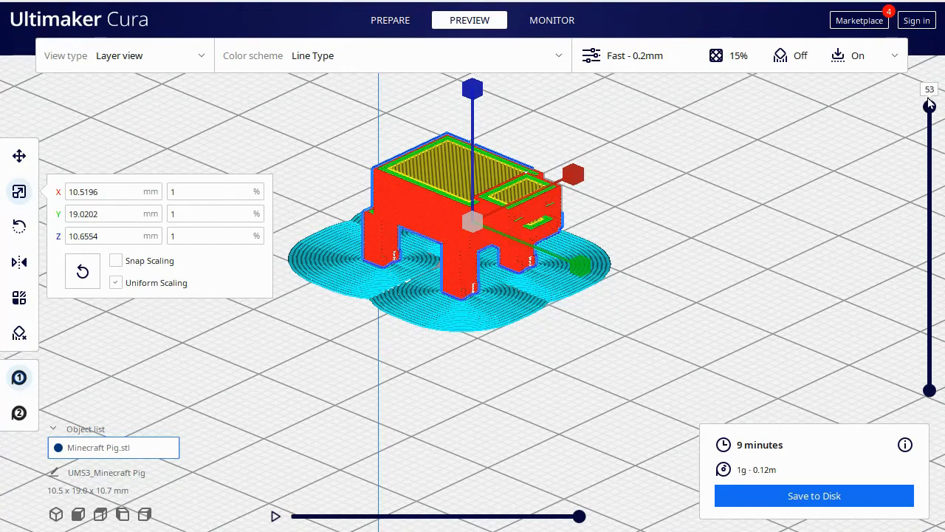
Examine the pig's lower layers down to layer 1, and play the print simulation of layer 5
{"action": "left_click_drag", "start_coordinate": [931, 120], "coordinate": [929, 170]}
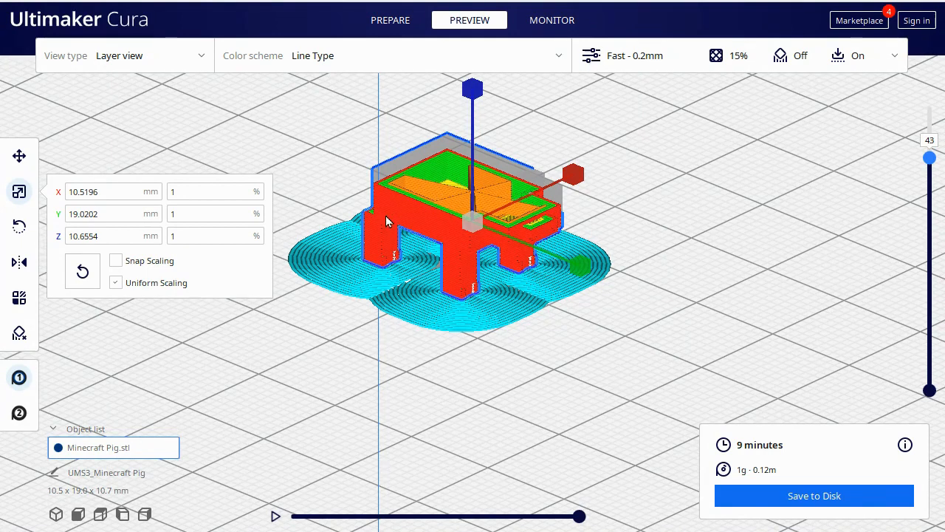
{"action": "left_click_drag", "start_coordinate": [932, 163], "coordinate": [923, 391]}
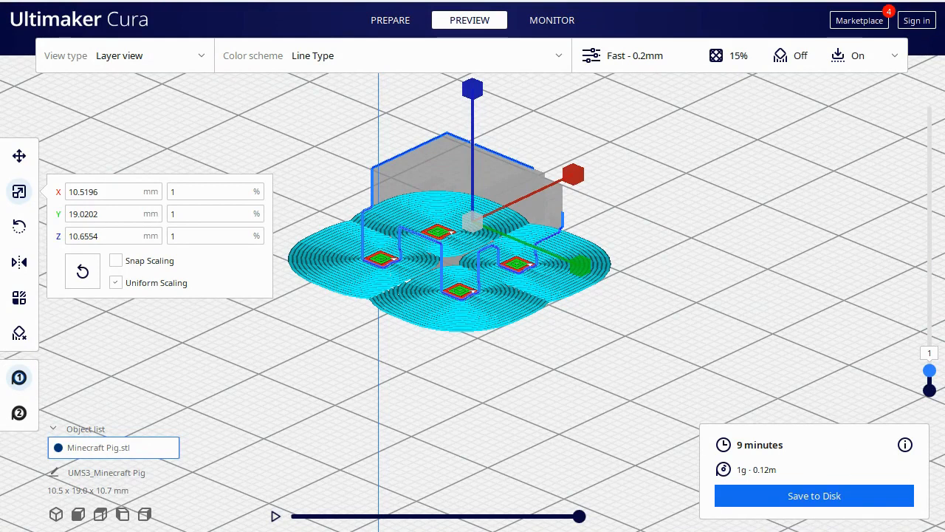
{"action": "left_click_drag", "start_coordinate": [935, 377], "coordinate": [930, 351]}
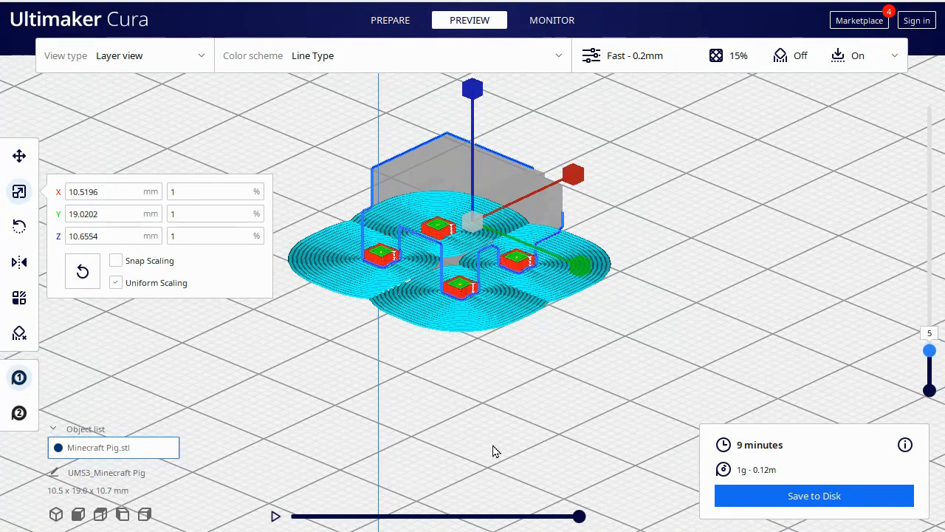
{"action": "left_click", "coordinate": [275, 519]}
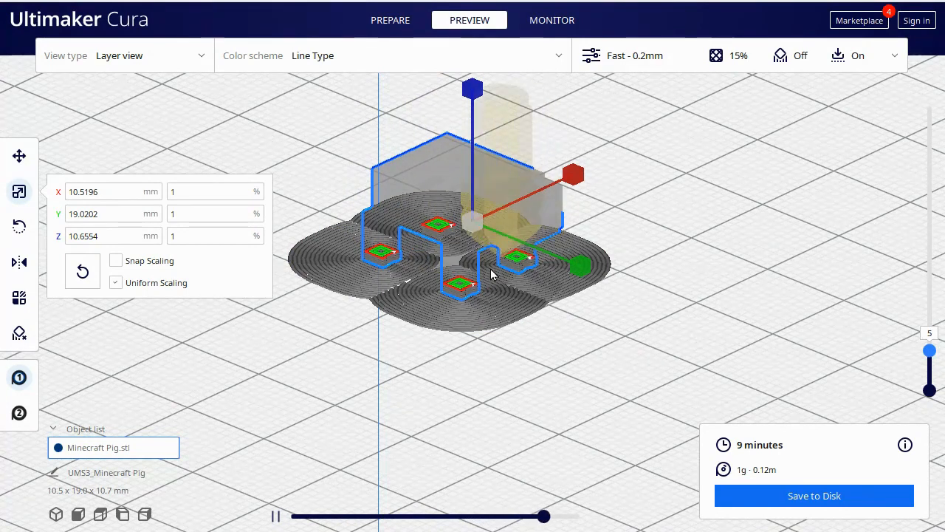
{"action": "left_click", "coordinate": [276, 517]}
Show the layers up to layer 35 and examine the pig's legs and surrounding brim up close
{"action": "left_click_drag", "start_coordinate": [932, 349], "coordinate": [929, 189]}
{"action": "middle_click_drag", "start_coordinate": [562, 252], "coordinate": [521, 195]}
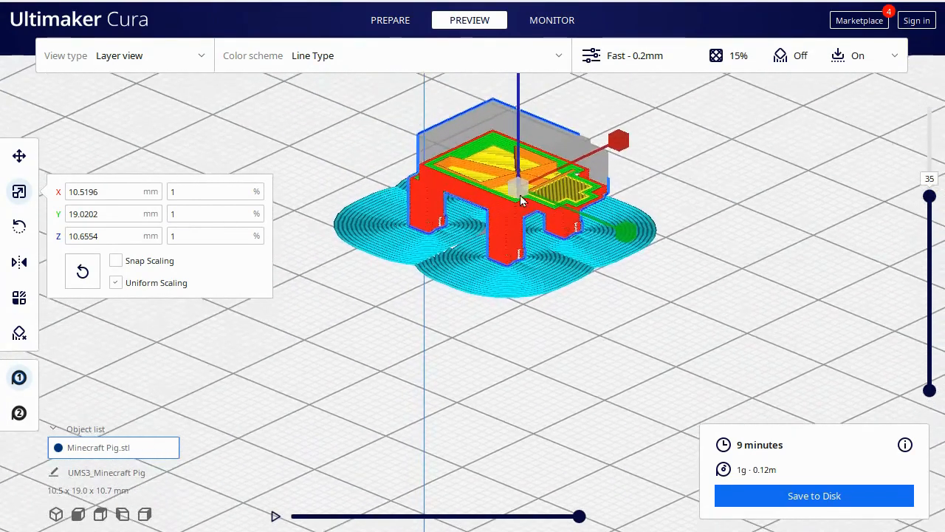
{"action": "scroll", "coordinate": [521, 200], "scroll_direction": "up", "scroll_amount": 5}
{"action": "scroll", "coordinate": [531, 227], "scroll_direction": "down", "scroll_amount": 3}
{"action": "scroll", "coordinate": [611, 147], "scroll_direction": "up", "scroll_amount": 5}
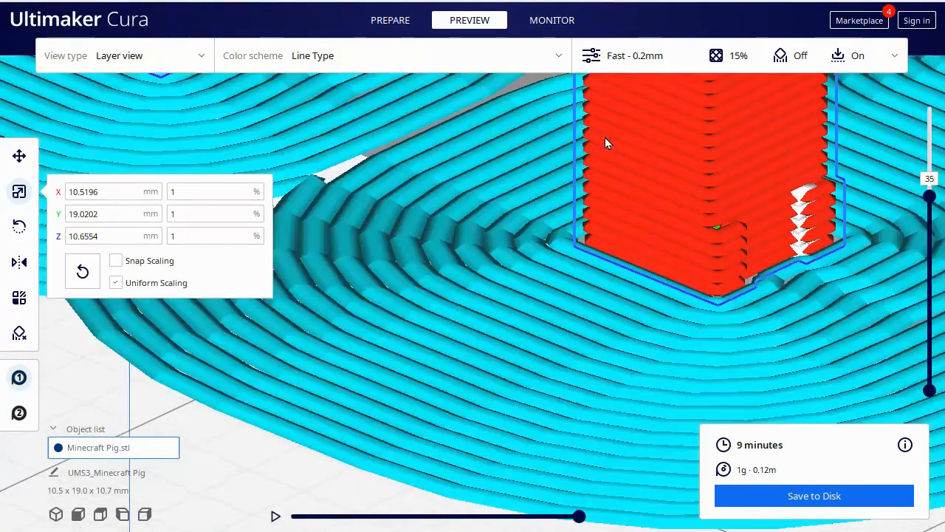
{"action": "scroll", "coordinate": [605, 138], "scroll_direction": "down", "scroll_amount": 3}
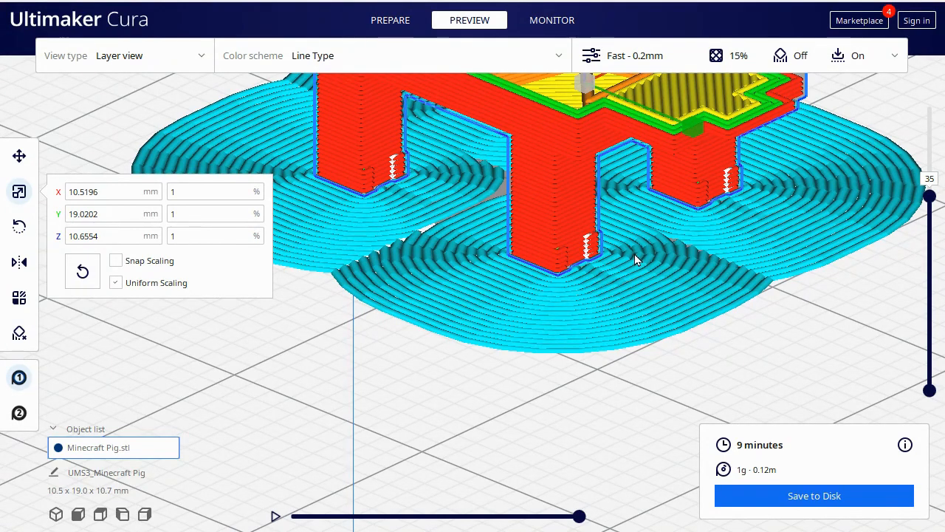
Enable Generate Support in the print settings
{"action": "left_click", "coordinate": [738, 56]}
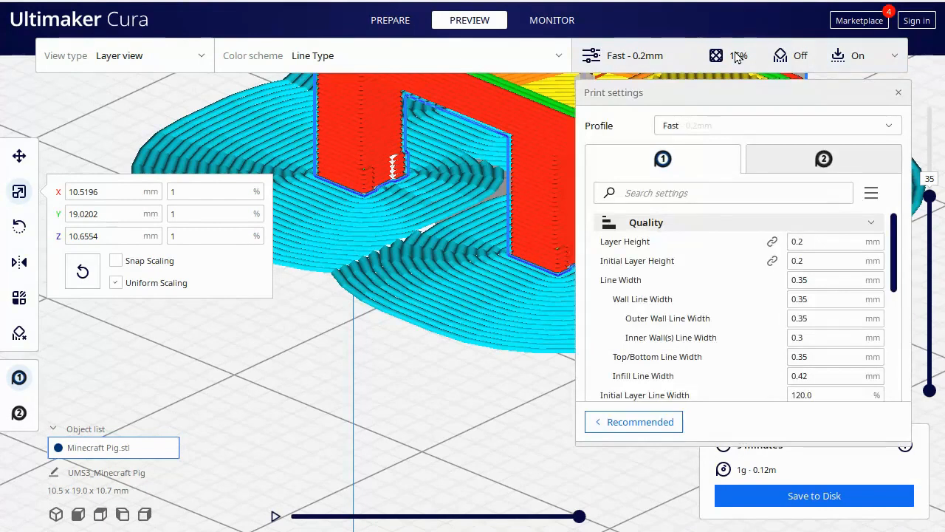
{"action": "scroll", "coordinate": [650, 296], "scroll_direction": "down", "scroll_amount": 3}
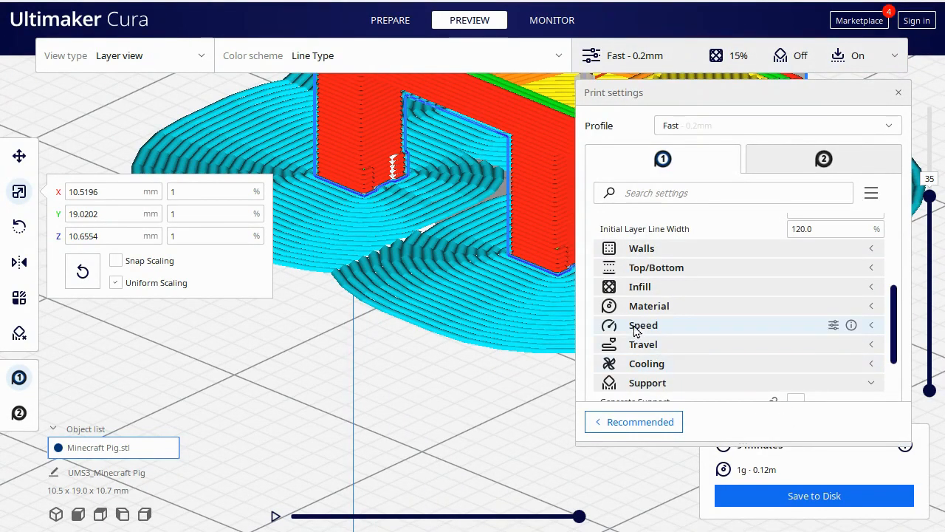
{"action": "scroll", "coordinate": [687, 366], "scroll_direction": "down", "scroll_amount": 1}
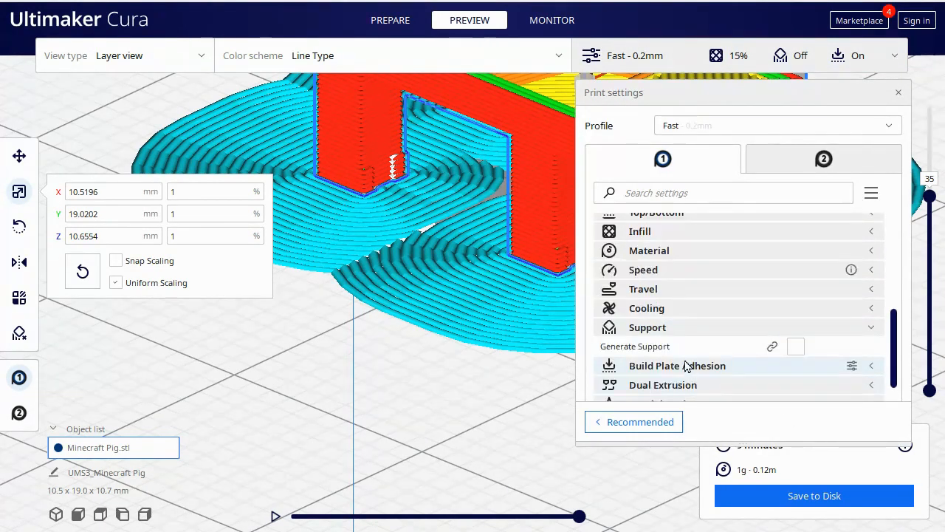
{"action": "left_click", "coordinate": [658, 329]}
{"action": "left_click", "coordinate": [668, 332]}
{"action": "left_click", "coordinate": [796, 348]}
Review the detailed support settings, including structure, placement, overhang angle, pattern and density
{"action": "scroll", "coordinate": [701, 340], "scroll_direction": "down", "scroll_amount": 1}
{"action": "scroll", "coordinate": [713, 289], "scroll_direction": "down", "scroll_amount": 2}
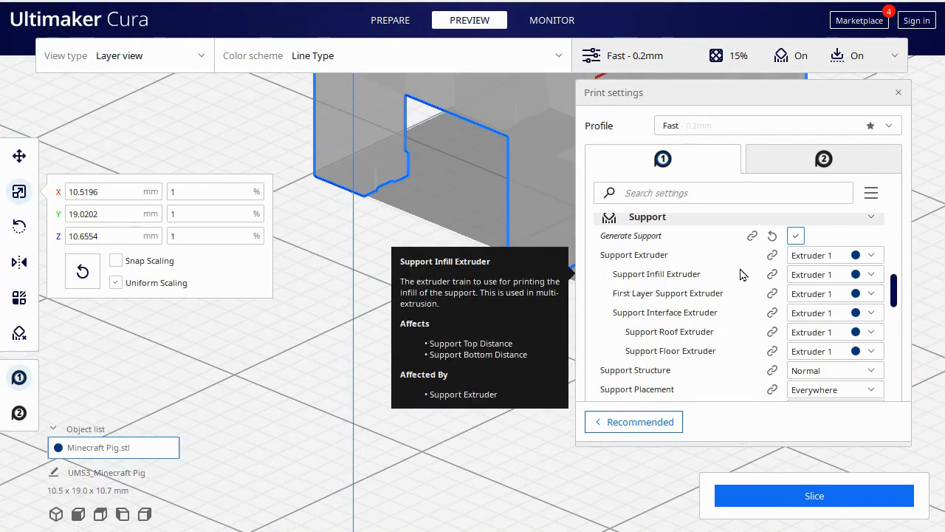
{"action": "scroll", "coordinate": [742, 275], "scroll_direction": "down", "scroll_amount": 3}
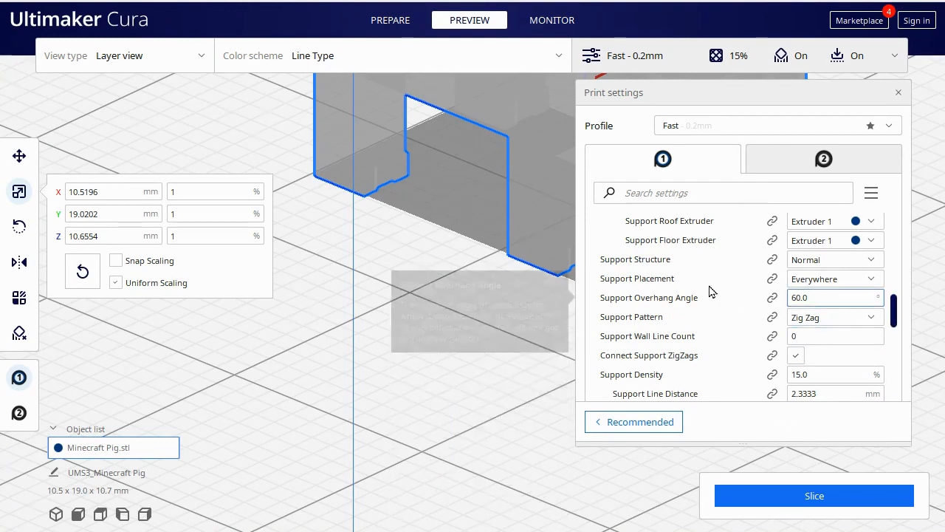
{"action": "scroll", "coordinate": [742, 251], "scroll_direction": "down", "scroll_amount": 2}
{"action": "scroll", "coordinate": [727, 260], "scroll_direction": "down", "scroll_amount": 6}
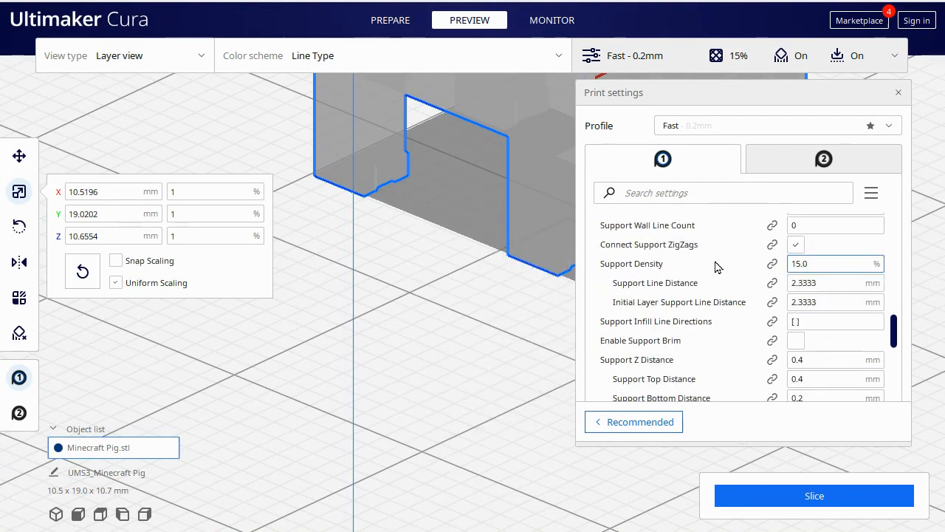
{"action": "scroll", "coordinate": [715, 312], "scroll_direction": "down", "scroll_amount": 5}
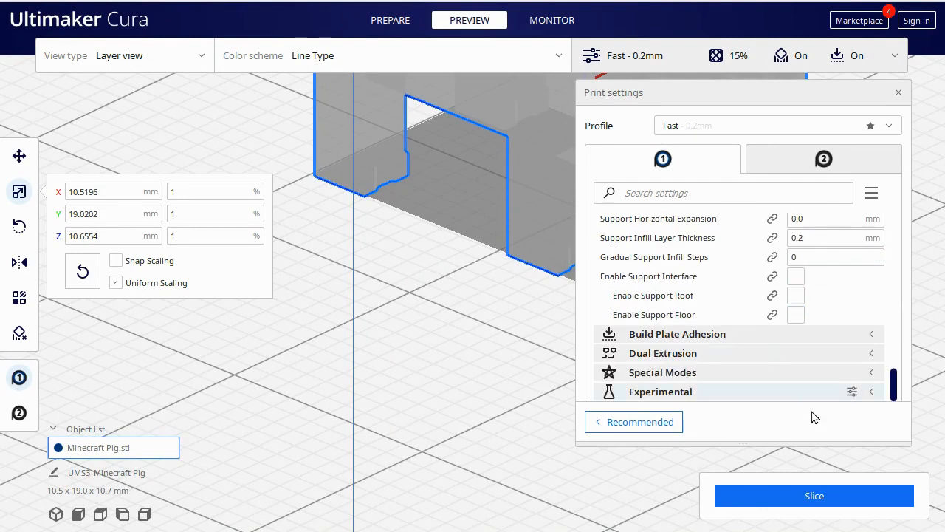
{"action": "scroll", "coordinate": [838, 296], "scroll_direction": "up", "scroll_amount": 3}
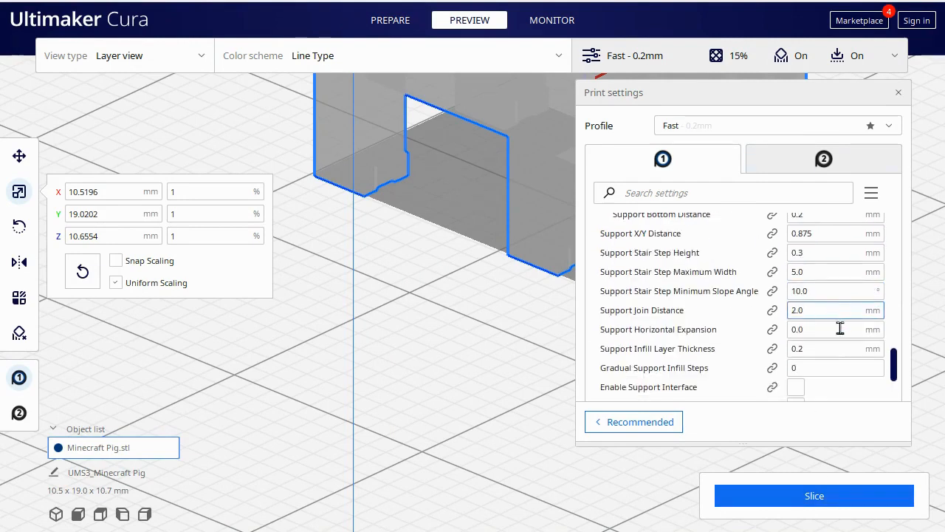
Slice the pig again with supports and preview the layers up to layer 20
{"action": "left_click", "coordinate": [833, 500]}
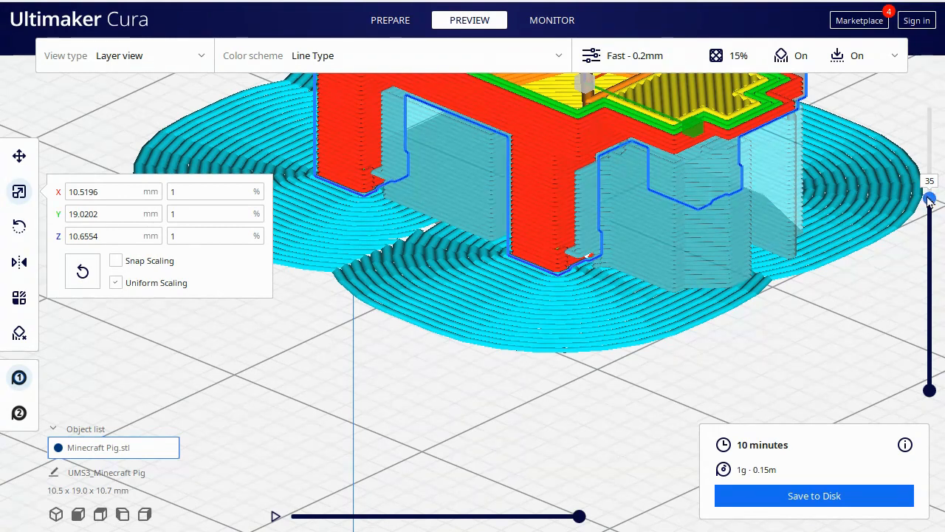
{"action": "left_click_drag", "start_coordinate": [930, 198], "coordinate": [929, 274]}
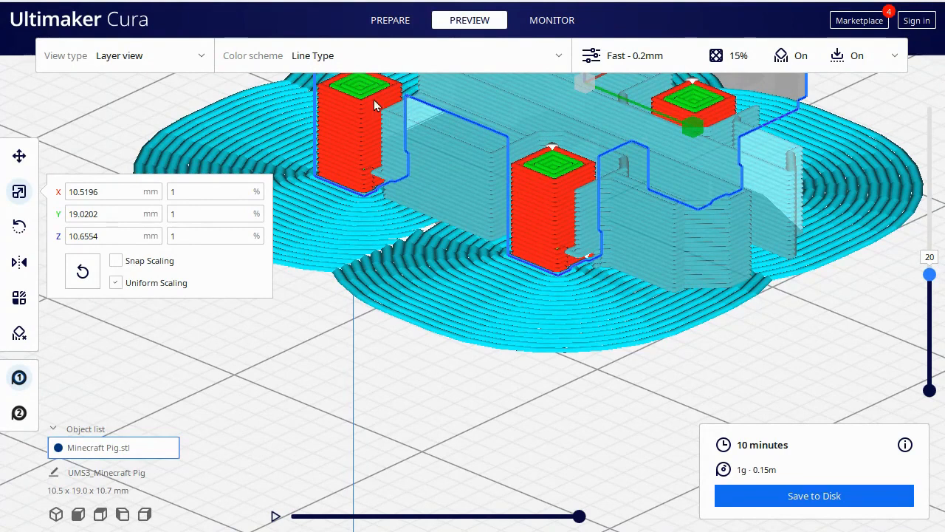